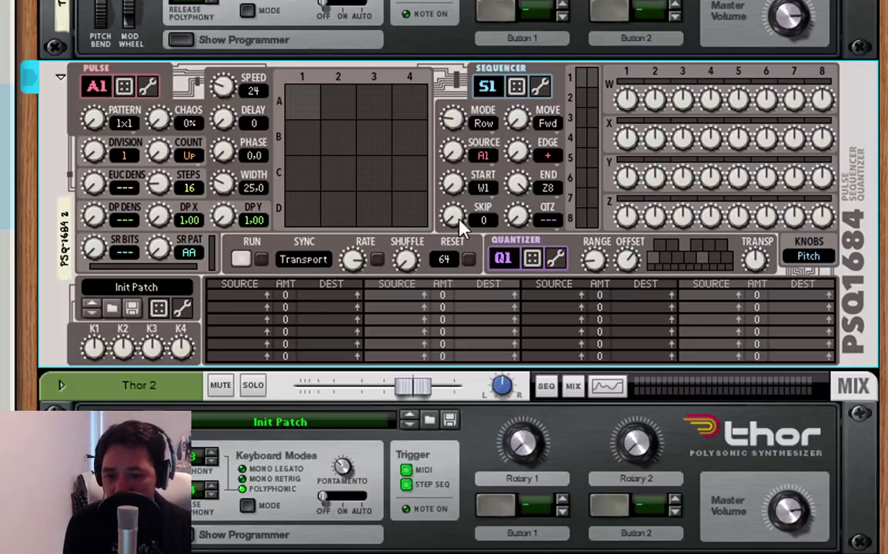
# Try the S.Reg and Klee modes on sequencer S1 and return it to Row mode.
pyautogui.scroll(1, 455, 121)
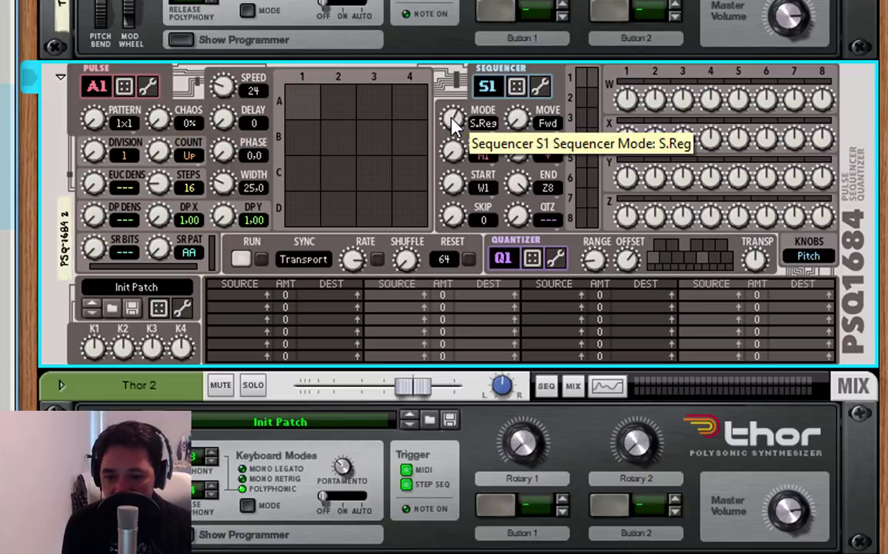
pyautogui.scroll(1, 450, 121)
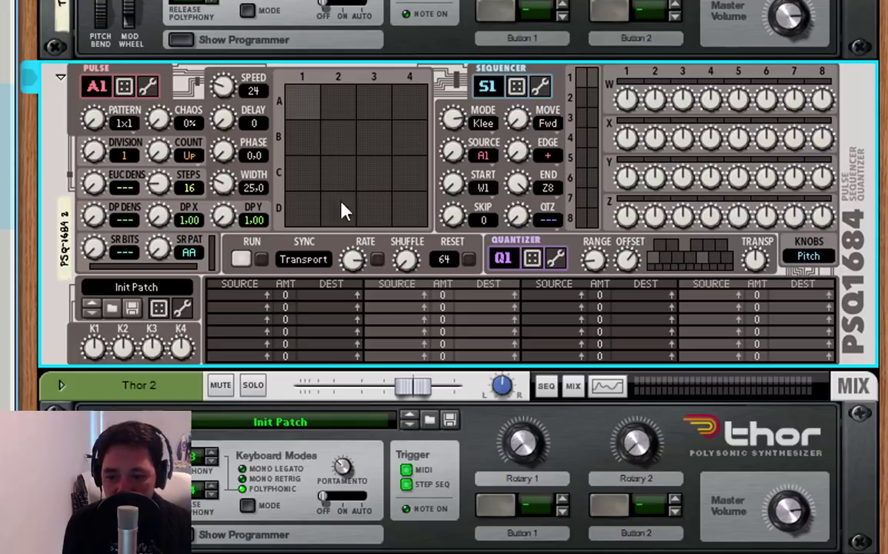
pyautogui.moveTo(454, 119); pyautogui.dragTo(460, 127)
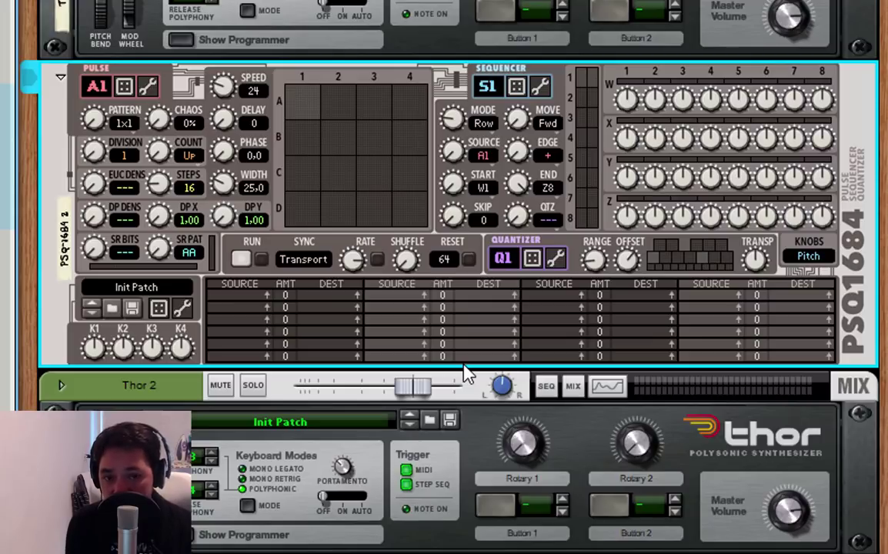
# Examine the modulation matrix source options, the rear-panel connections and the device options of the PSQ-1684.
pyautogui.click(225, 307)
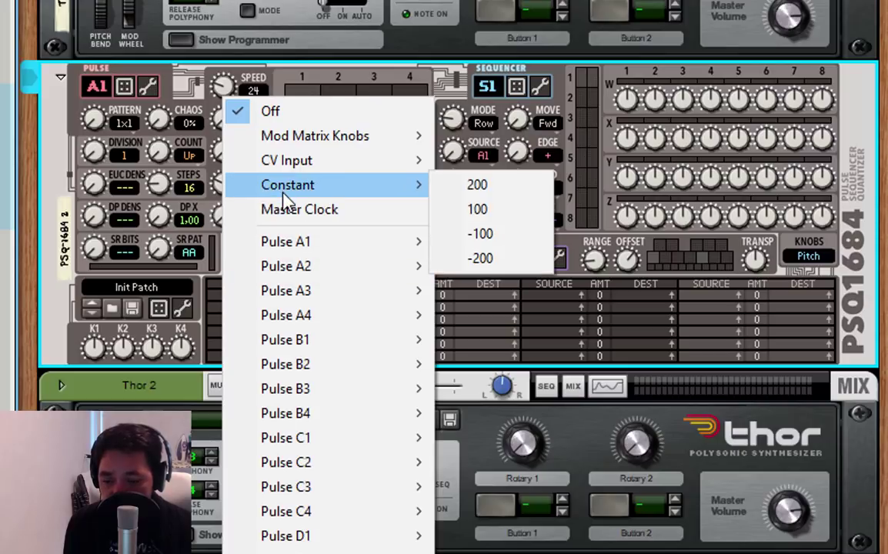
pyautogui.click(199, 273)
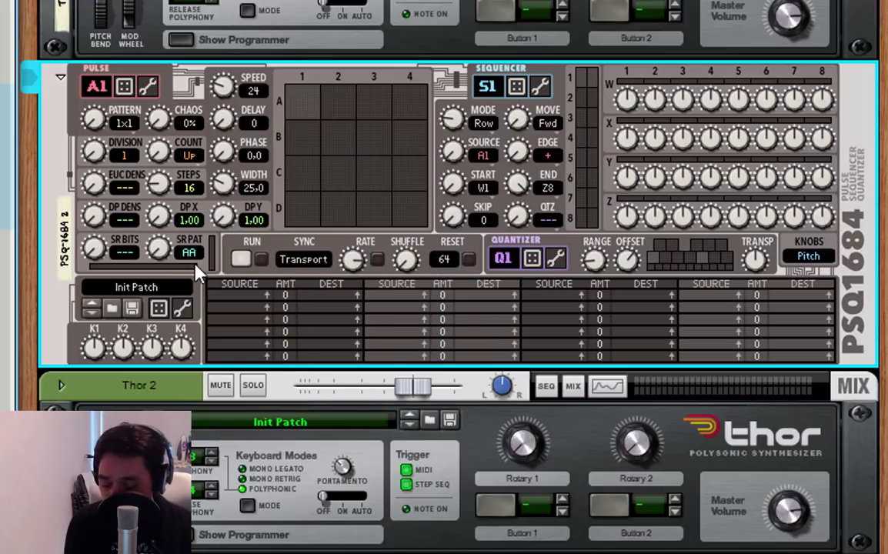
pyautogui.press('Tab')
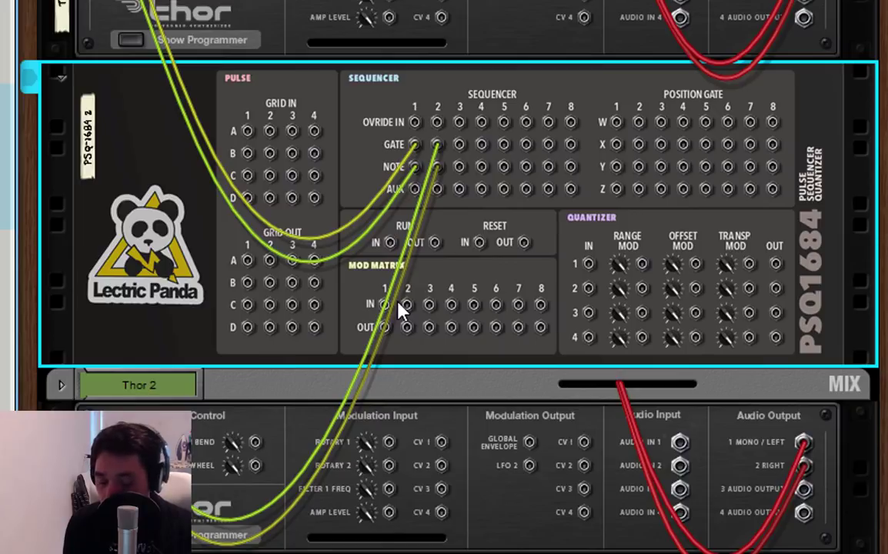
pyautogui.press('Tab')
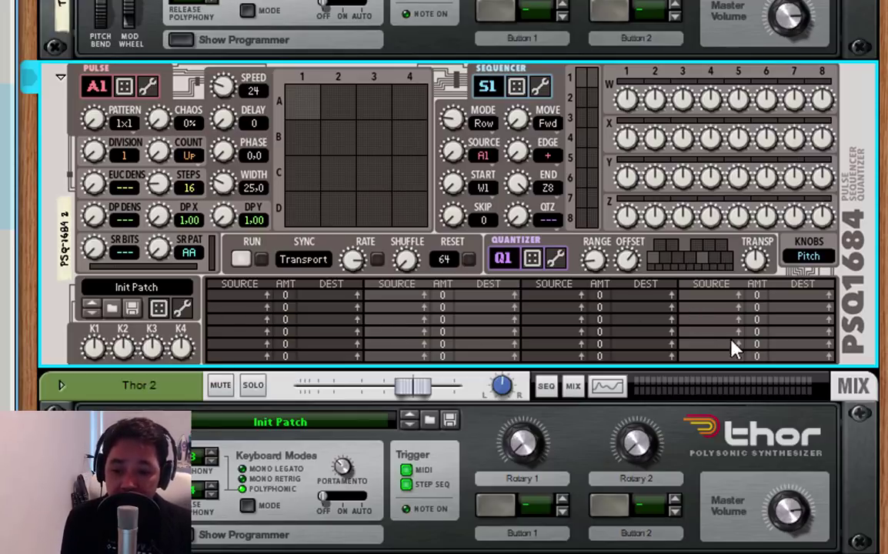
pyautogui.rightClick(43, 20)
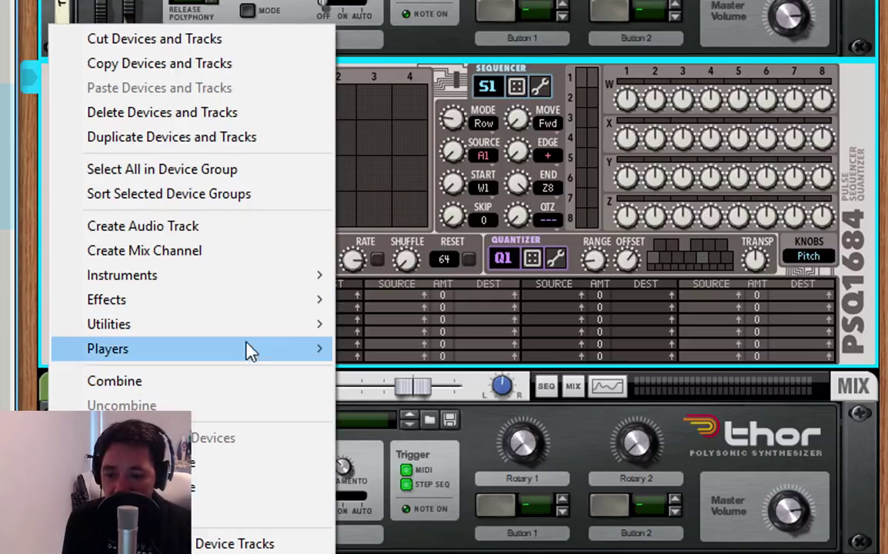
pyautogui.click(404, 243)
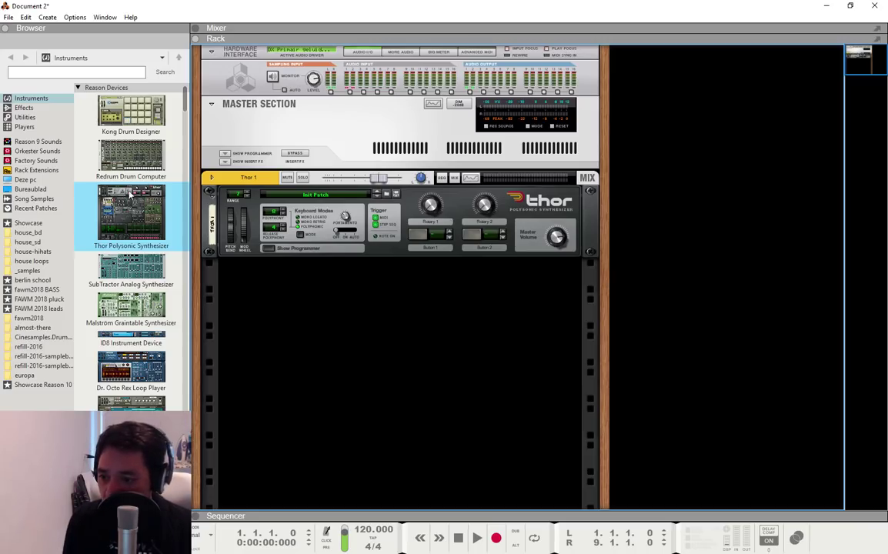
# Search the device browser for PSQ and add the PSQ-1684 Pulse Sequencer to the rack below Thor 1.
pyautogui.click(31, 119)
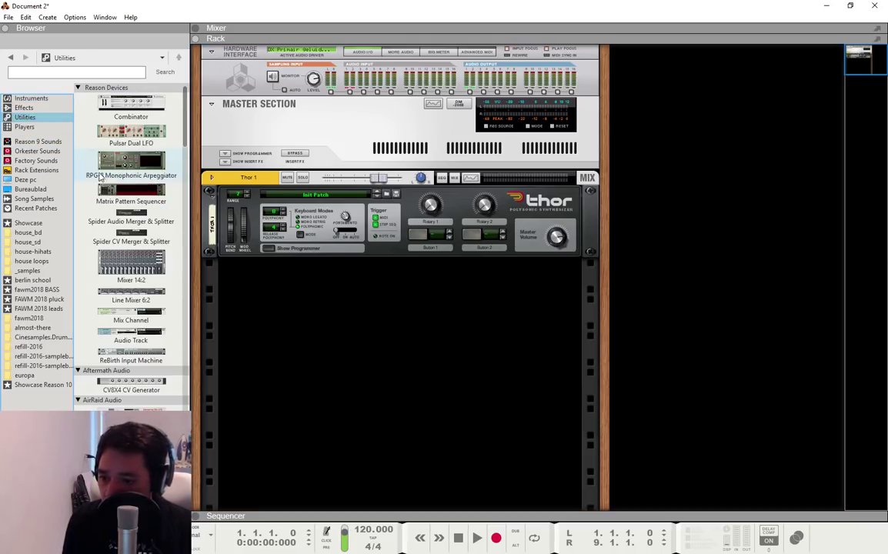
pyautogui.click(51, 73)
pyautogui.write('PSC')
pyautogui.press('Return')
pyautogui.moveTo(113, 109); pyautogui.dragTo(264, 293)
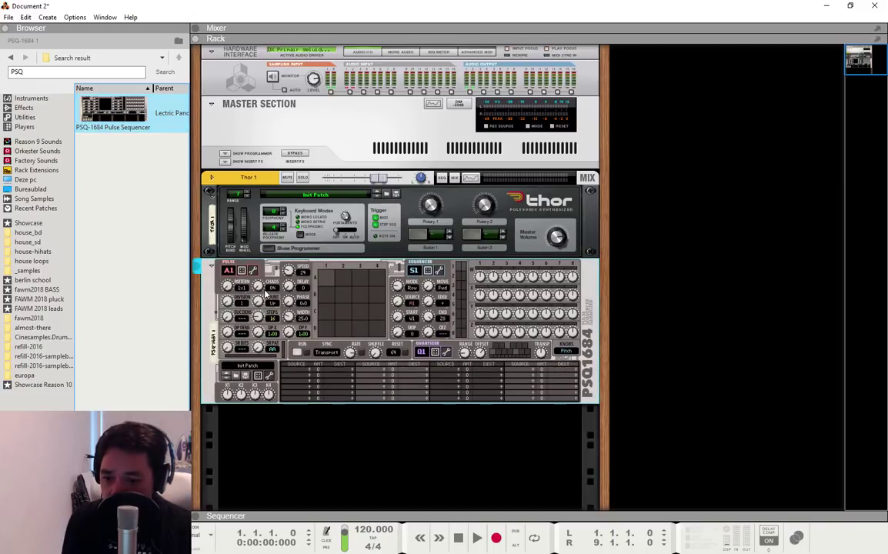
# On the rack's rear, connect the PSQ-1684's sequencer 1 Gate and Note outputs to Thor 1's Gate and CV inputs.
pyautogui.press('Tab')
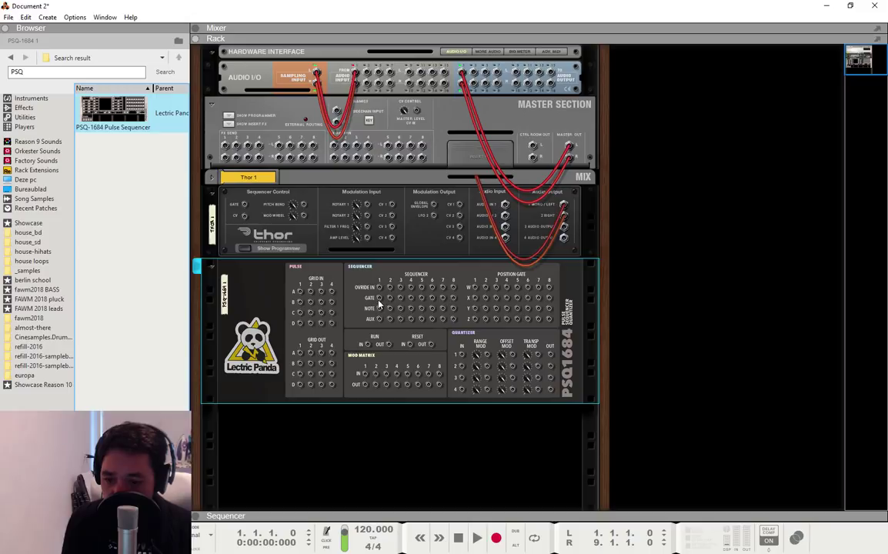
pyautogui.moveTo(378, 304); pyautogui.dragTo(247, 206)
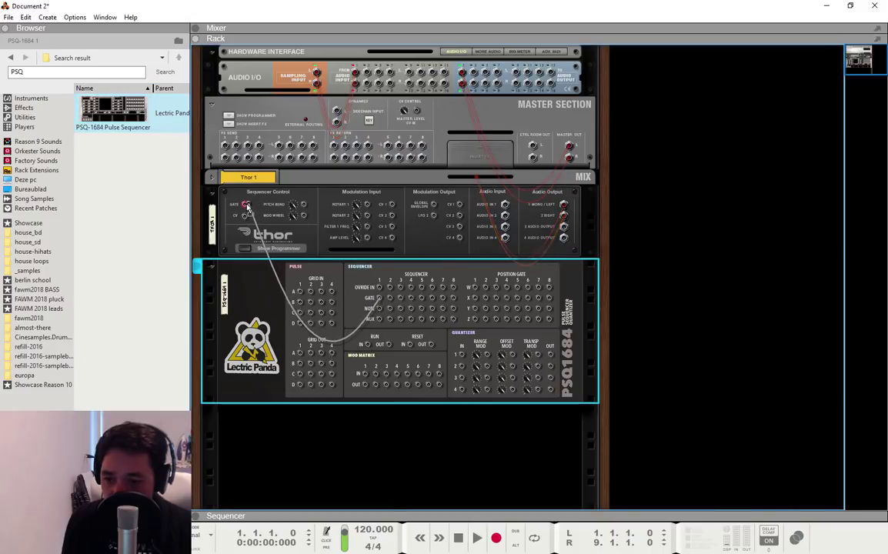
pyautogui.moveTo(379, 308); pyautogui.dragTo(244, 216)
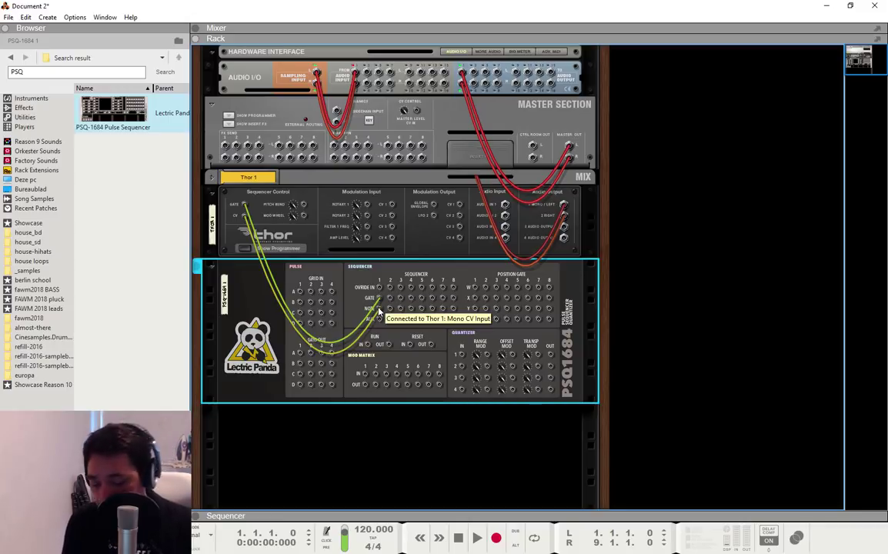
# Return to the rack's front and add a second Thor Polysonic Synthesizer below the PSQ-1684.
pyautogui.press('Tab')
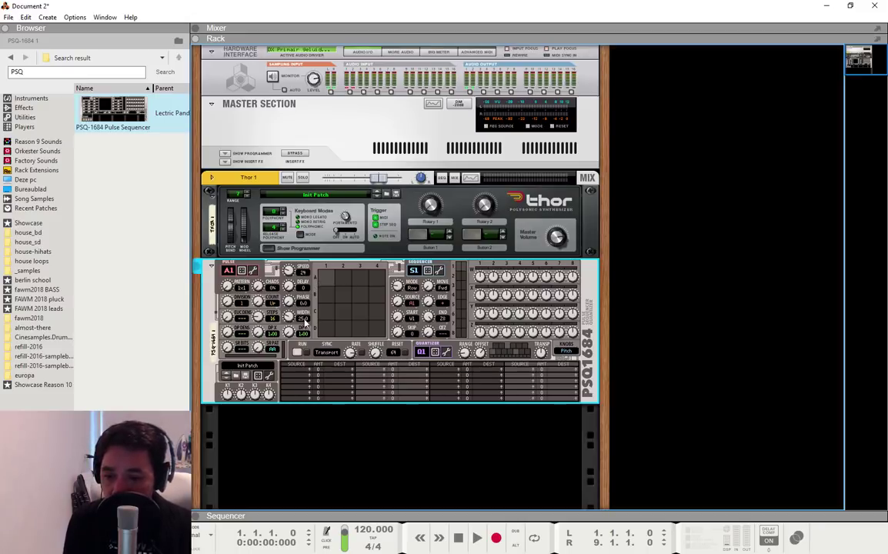
pyautogui.click(29, 99)
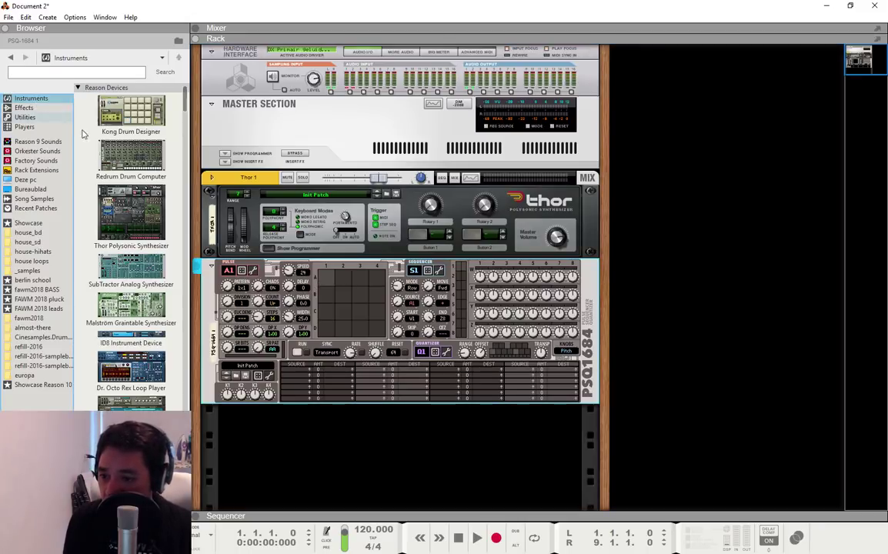
pyautogui.moveTo(127, 204)
pyautogui.mouseDown()
pyautogui.moveTo(191, 248)
pyautogui.moveTo(355, 435)
pyautogui.moveTo(310, 374)
pyautogui.moveTo(185, 316)
pyautogui.moveTo(305, 415)
pyautogui.mouseUp()
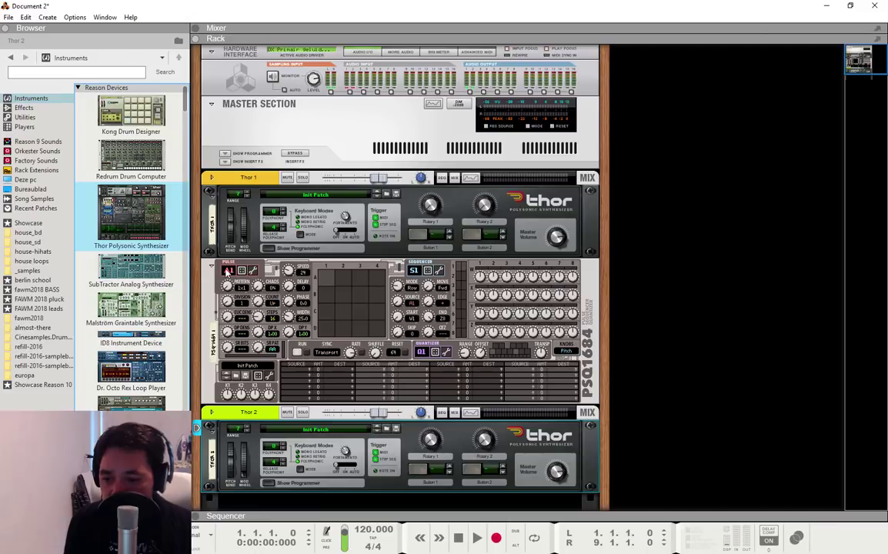
# Look through the PSQ-1684's pulse selection list, keeping pulse A1 selected.
pyautogui.click(228, 270)
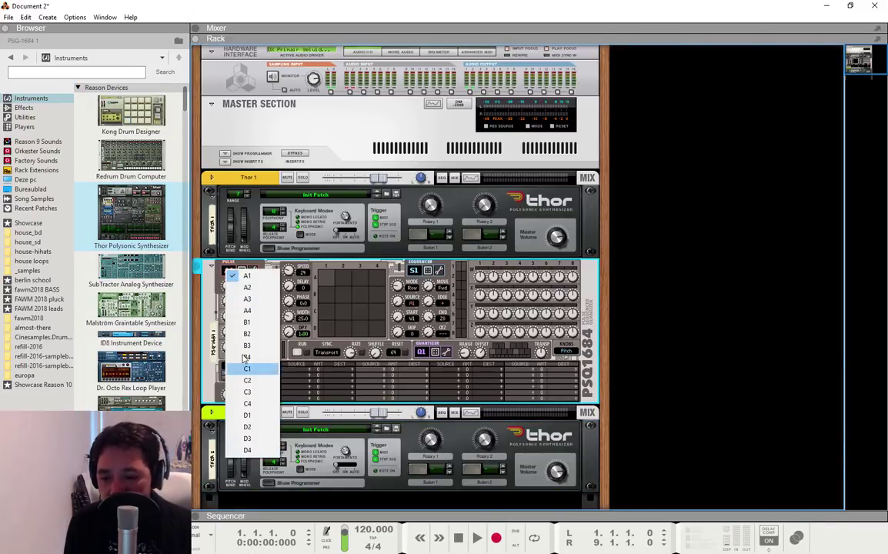
pyautogui.click(249, 278)
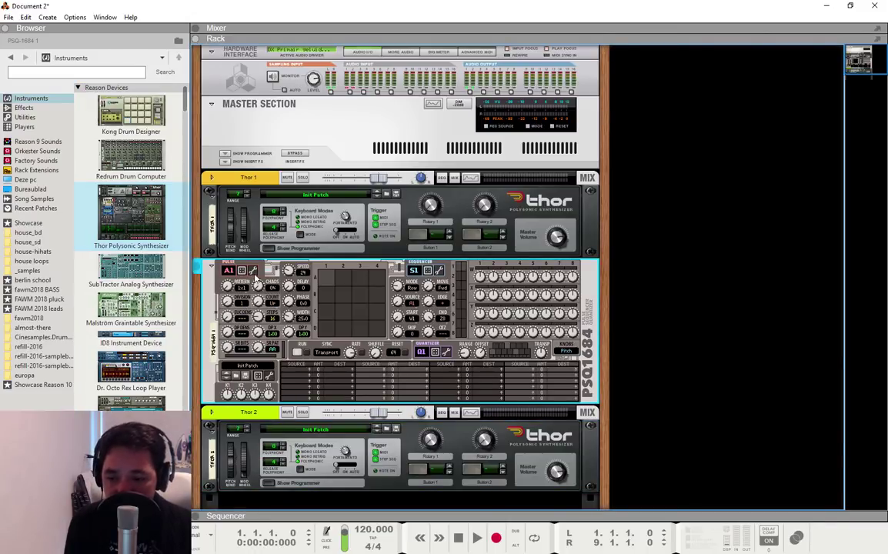
pyautogui.rightClick(239, 245)
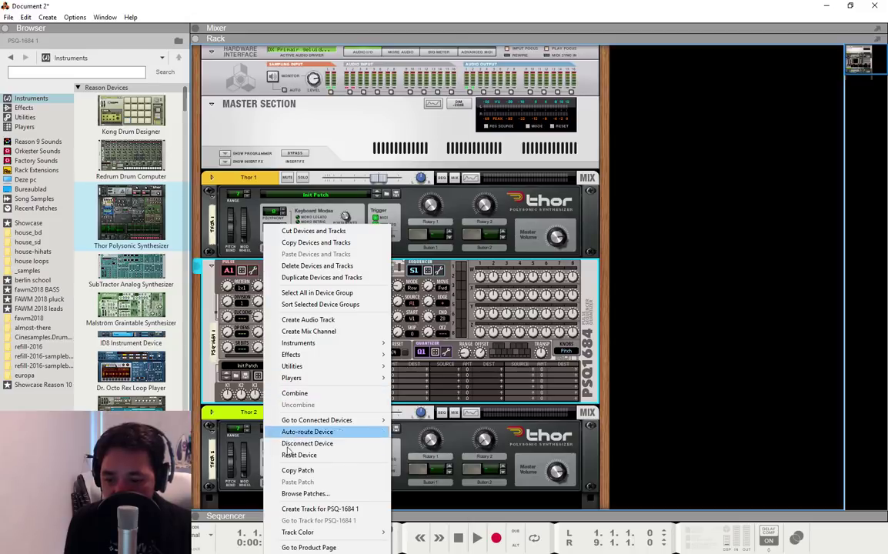
pyautogui.click(259, 396)
pyautogui.click(229, 271)
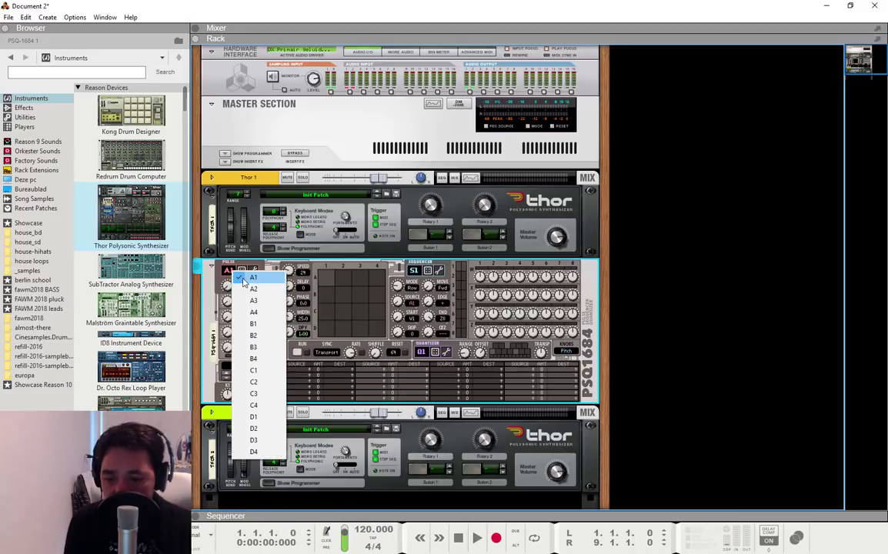
pyautogui.click(248, 289)
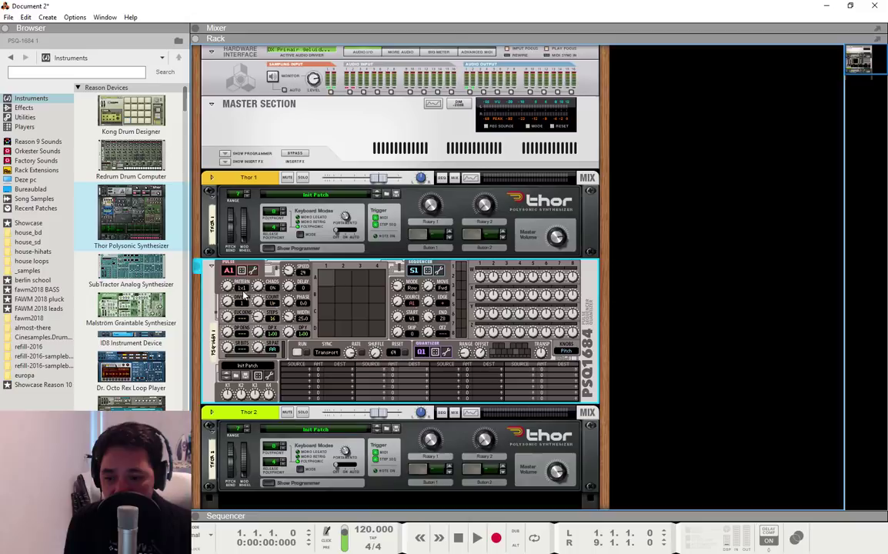
pyautogui.click(230, 272)
pyautogui.click(248, 277)
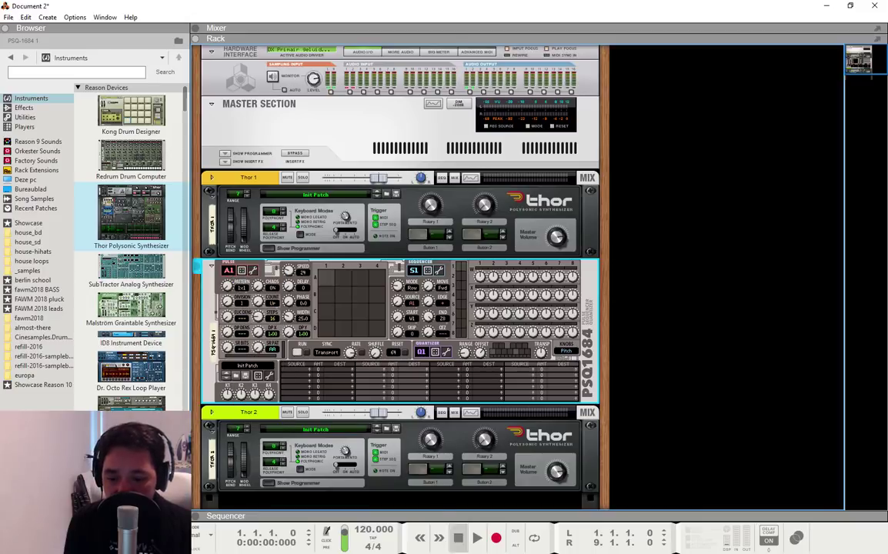
# Audition the sequencer with the song transport, starting and stopping playback twice, and check the sync options in between.
pyautogui.click(474, 541)
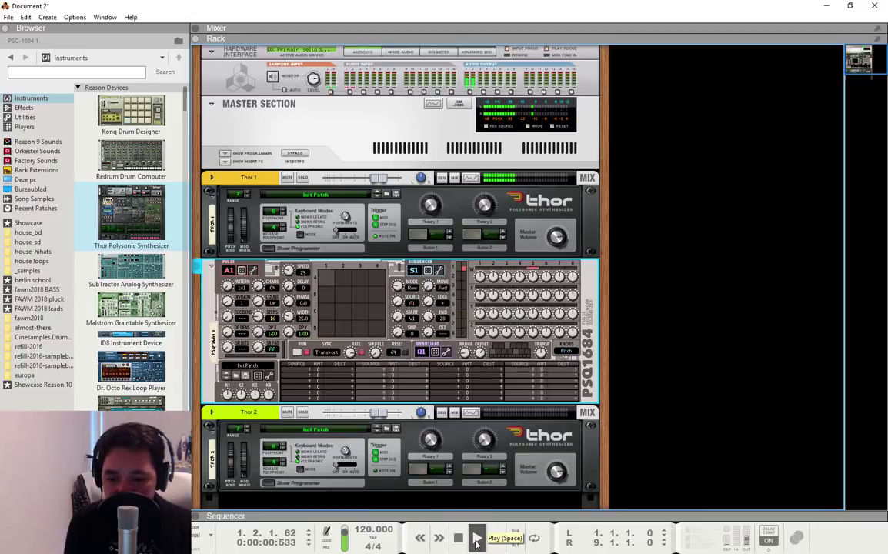
pyautogui.press('space')
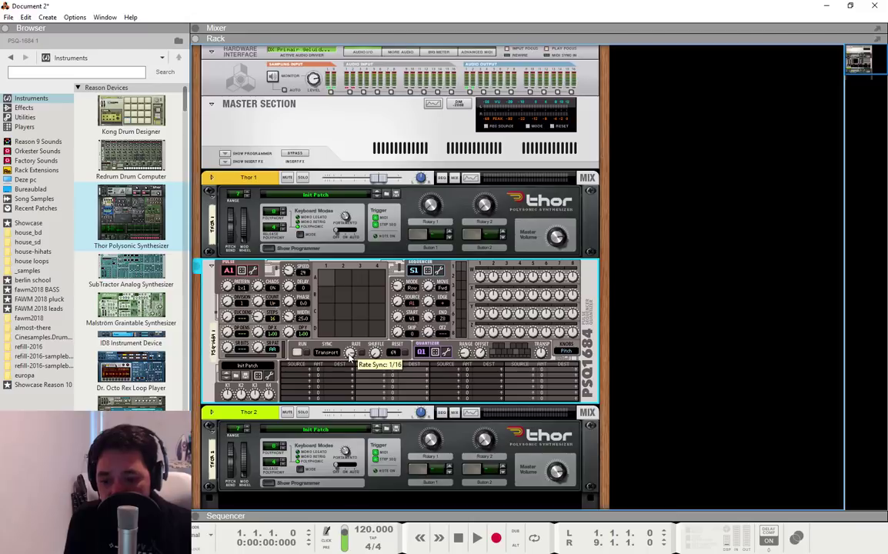
pyautogui.click(331, 354)
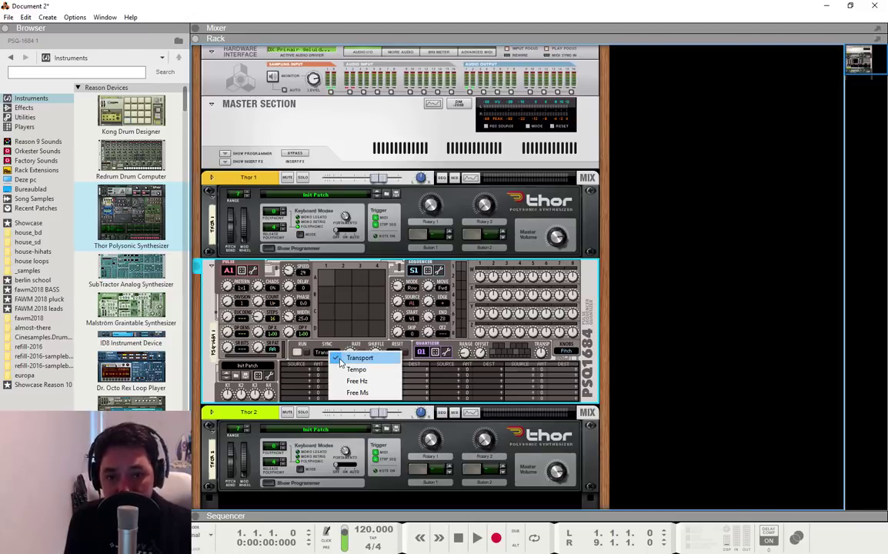
pyautogui.click(397, 451)
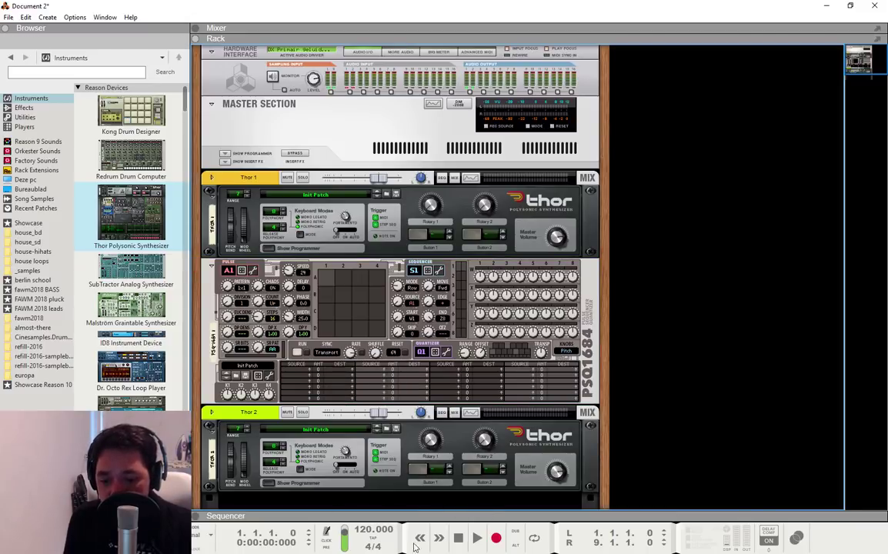
pyautogui.click(476, 538)
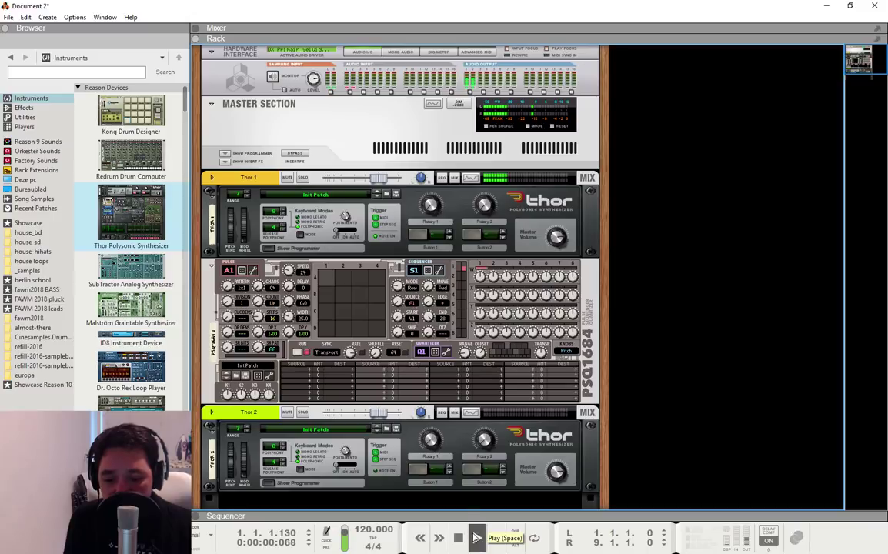
pyautogui.click(458, 538)
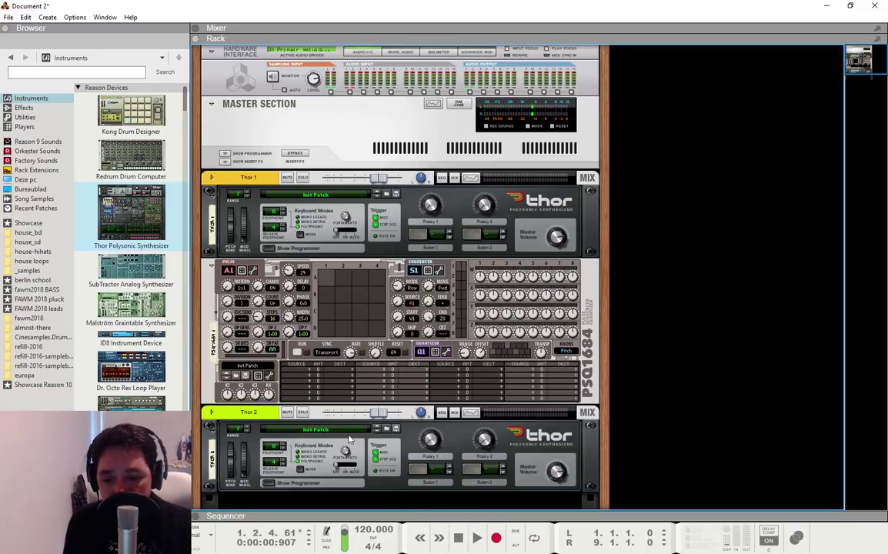
# Switch the PSQ-1684's sync mode to Tempo, followed by Free Hz.
pyautogui.click(324, 356)
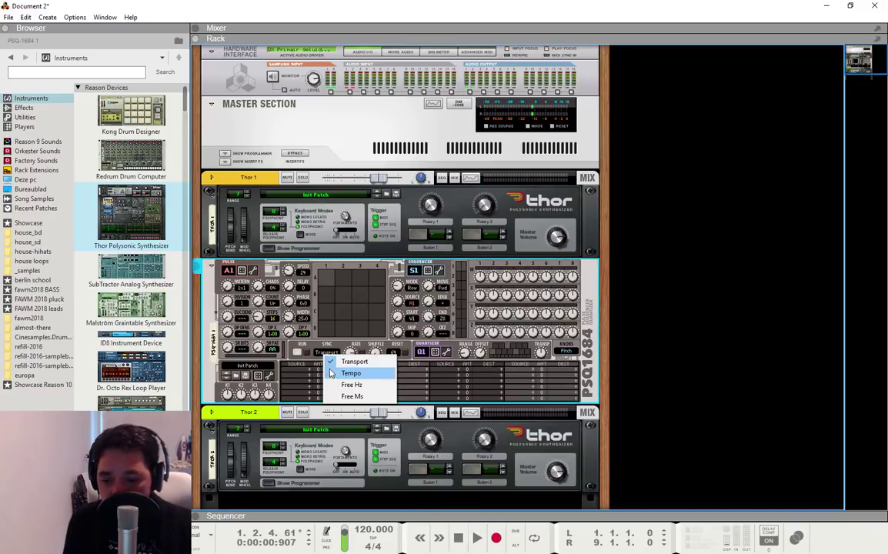
pyautogui.click(333, 372)
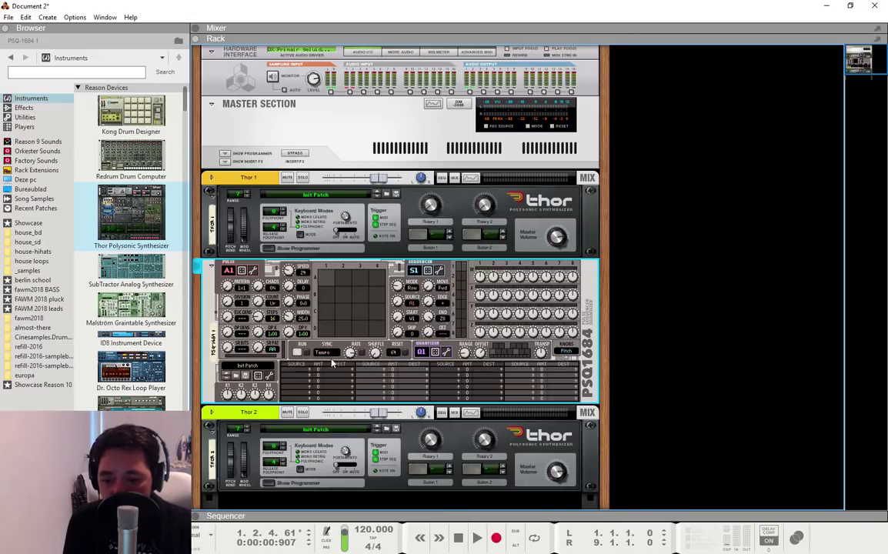
pyautogui.click(327, 353)
pyautogui.click(357, 382)
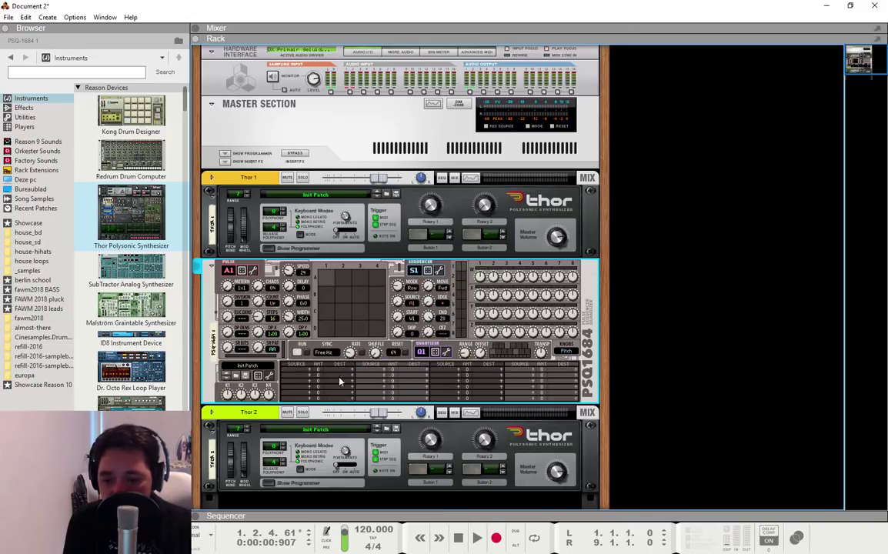
# Start and stop the PSQ-1684 independently of the song transport, and set its sync mode back to Transport.
pyautogui.click(299, 353)
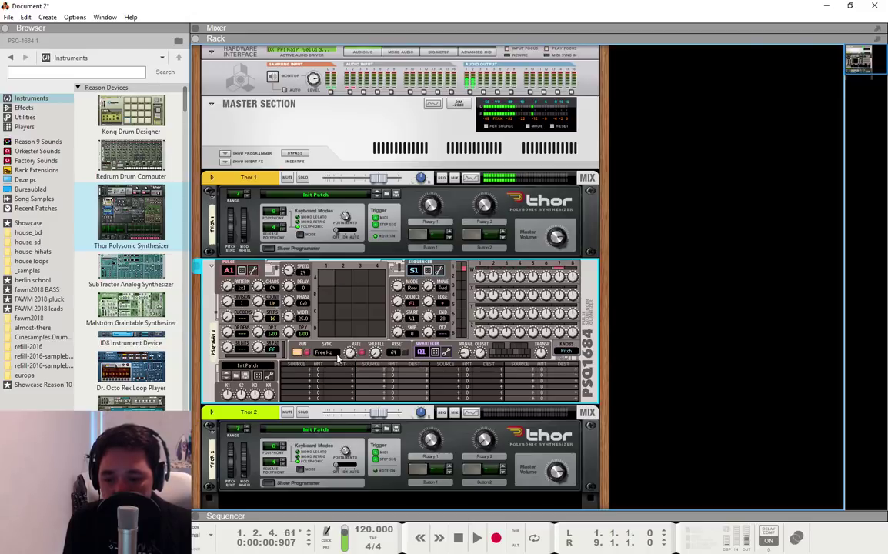
pyautogui.click(299, 353)
pyautogui.click(300, 354)
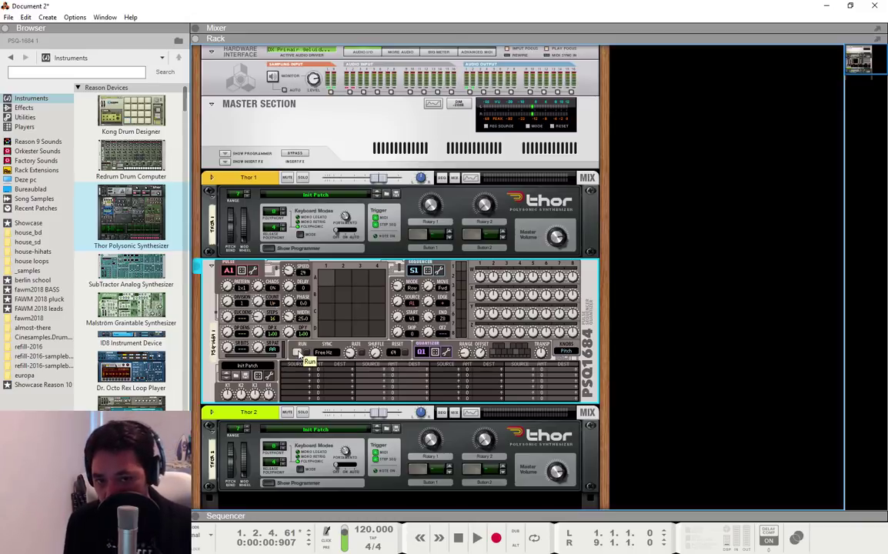
pyautogui.click(323, 353)
pyautogui.click(343, 358)
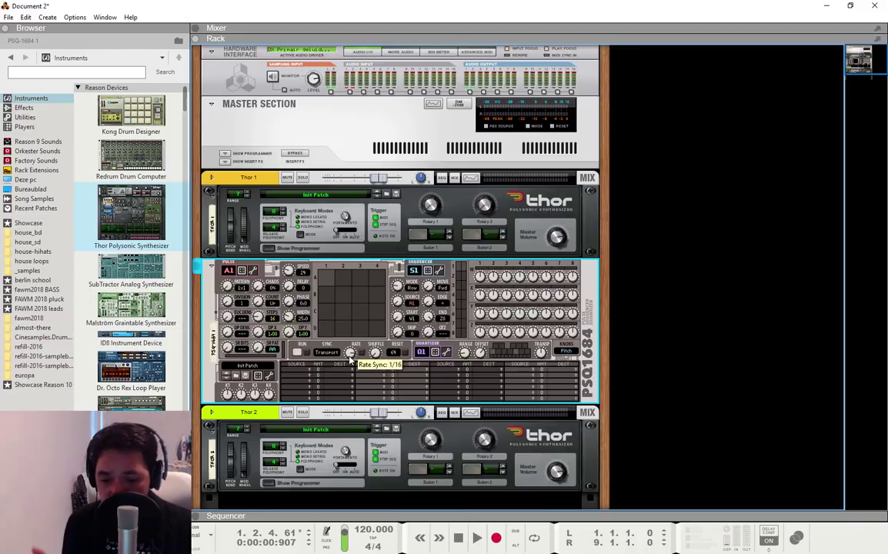
# Audition pulse A1 at its default settings from the song start and check its speed and division.
pyautogui.click(458, 538)
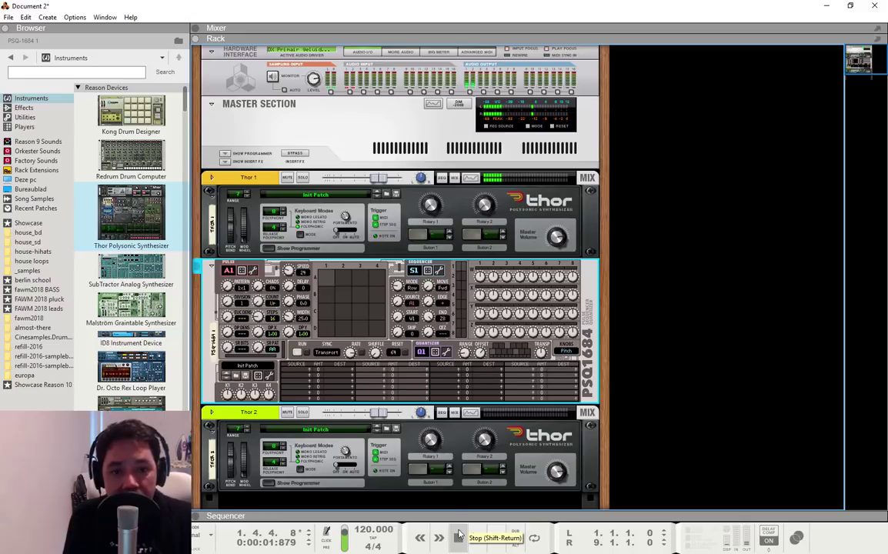
pyautogui.click(458, 538)
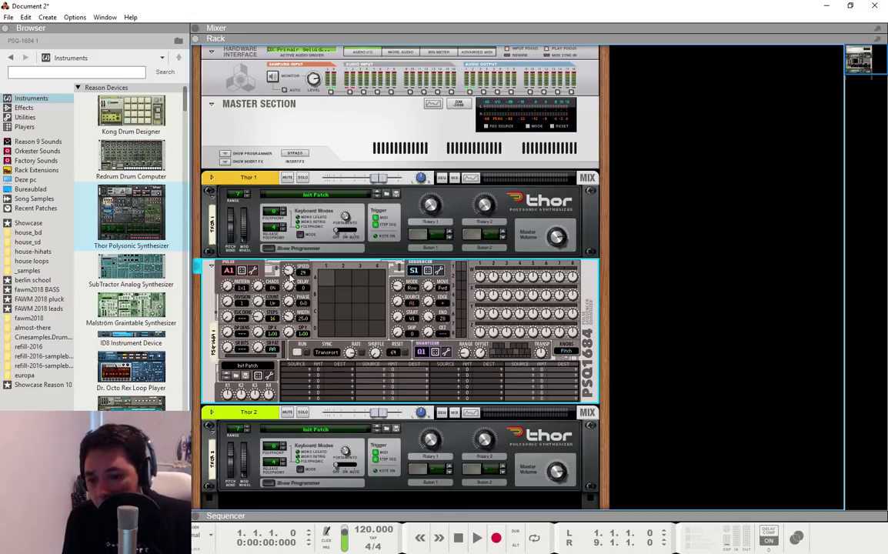
pyautogui.moveTo(289, 273)
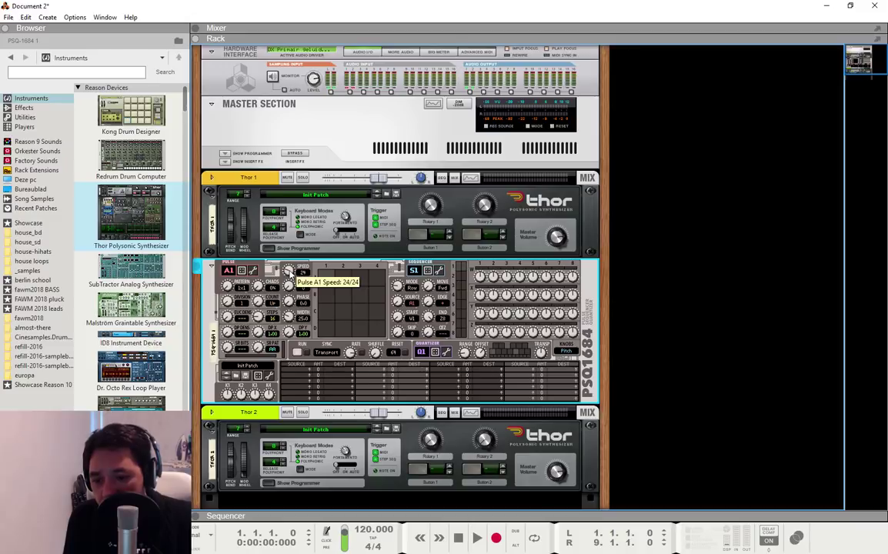
pyautogui.moveTo(229, 302)
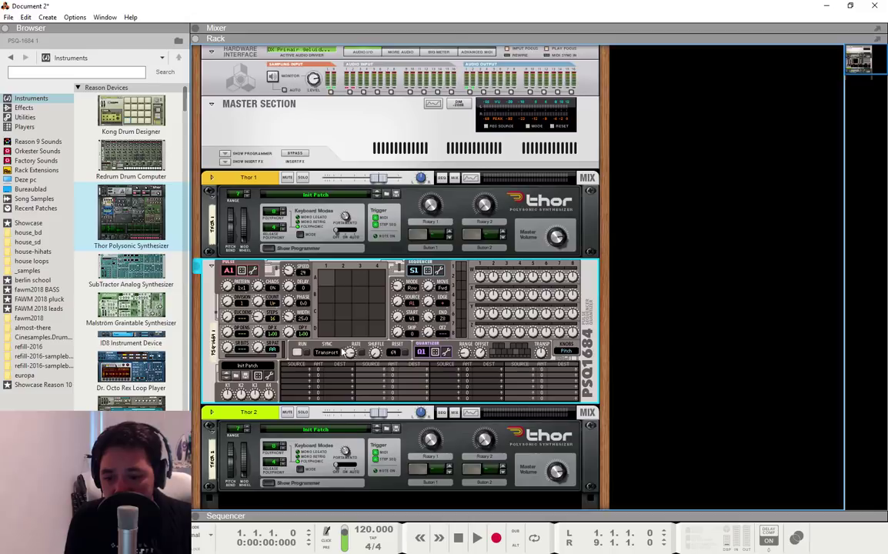
# Try pulse A1 at division 2 and at division 4, playing and stopping the song for each.
pyautogui.keyDown('ctrl'); pyautogui.click(227, 306); pyautogui.keyUp('ctrl')
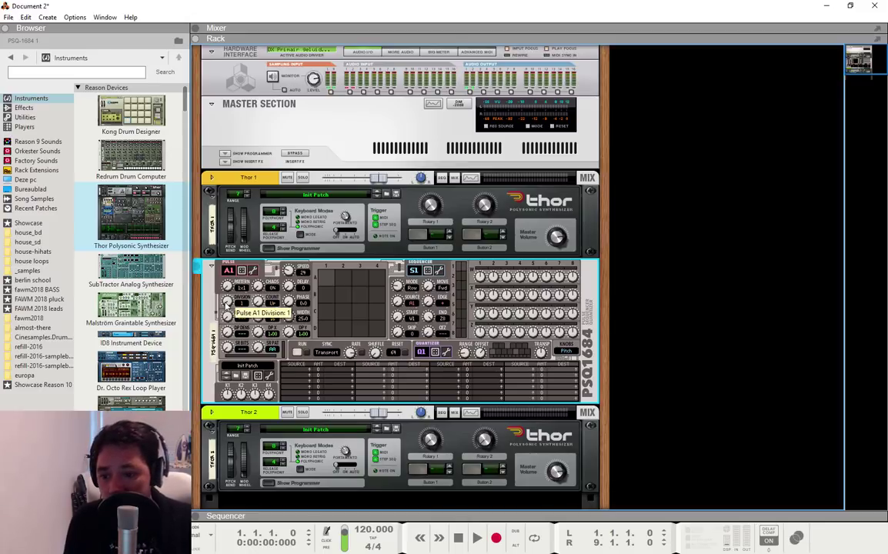
pyautogui.scroll(1, 227, 302)
pyautogui.scroll(-2, 227, 302)
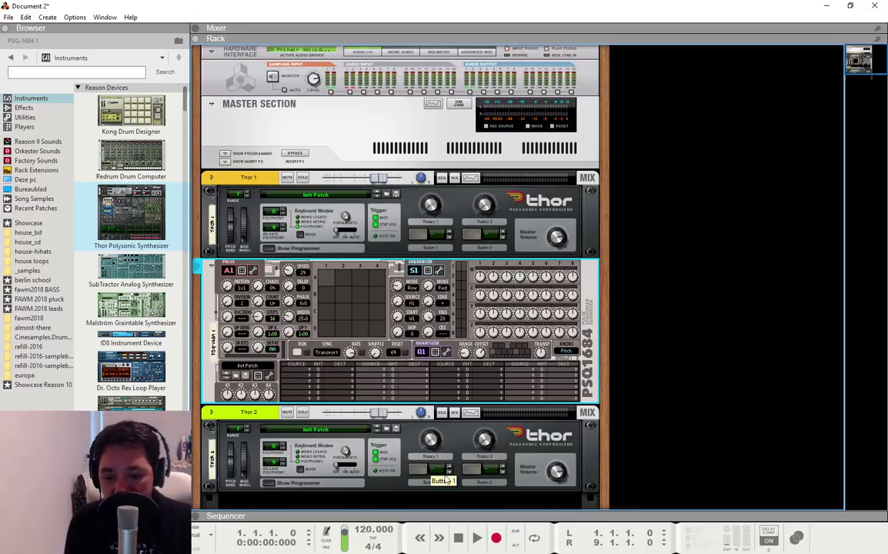
pyautogui.click(475, 538)
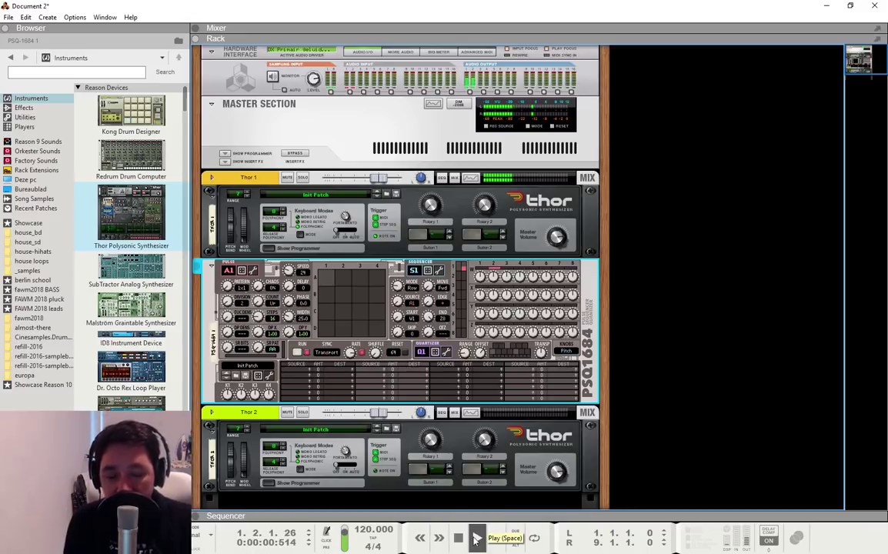
pyautogui.doubleClick(460, 538)
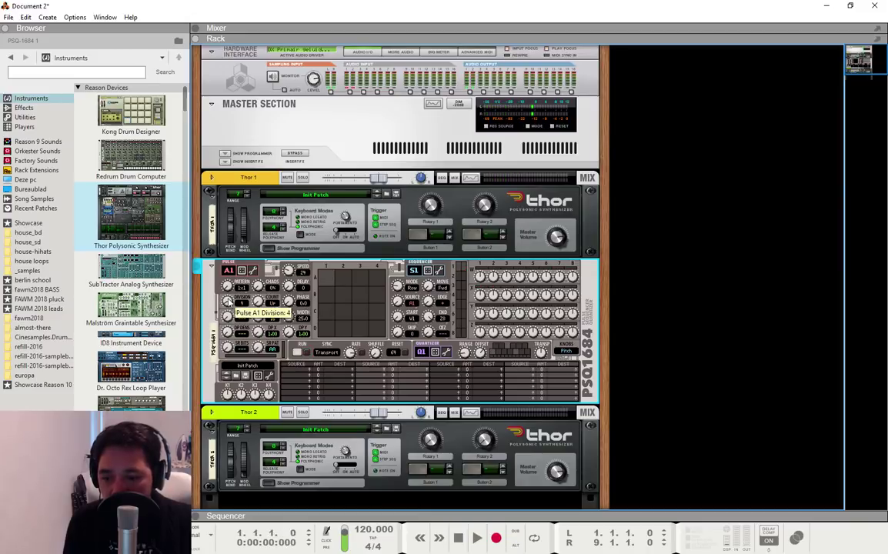
pyautogui.click(475, 538)
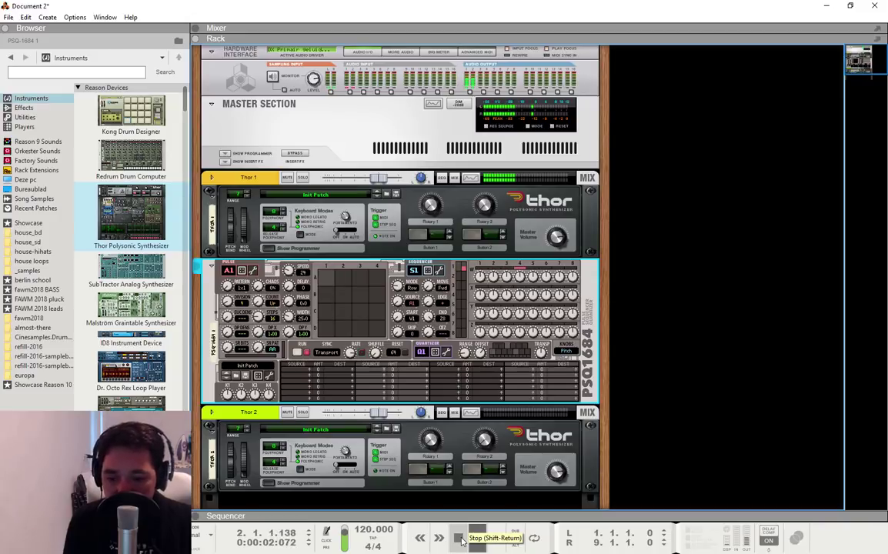
pyautogui.click(460, 538)
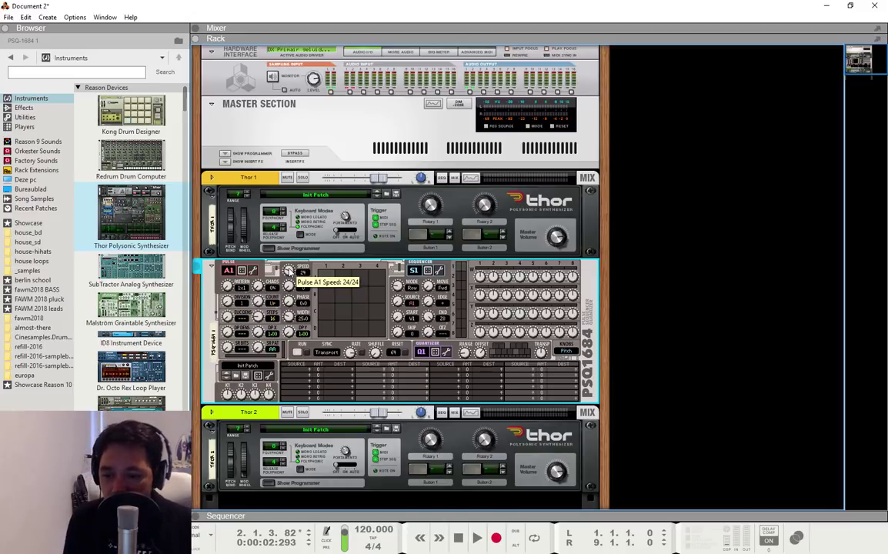
# Raise pulse A1's speed to 32 and audition it from the song start.
pyautogui.moveTo(288, 271); pyautogui.dragTo(286, 263)
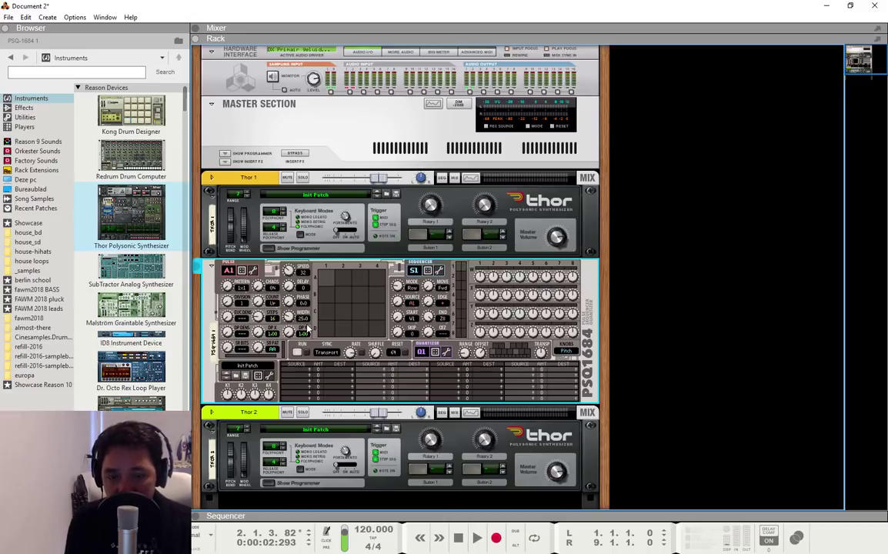
pyautogui.click(458, 538)
pyautogui.click(469, 539)
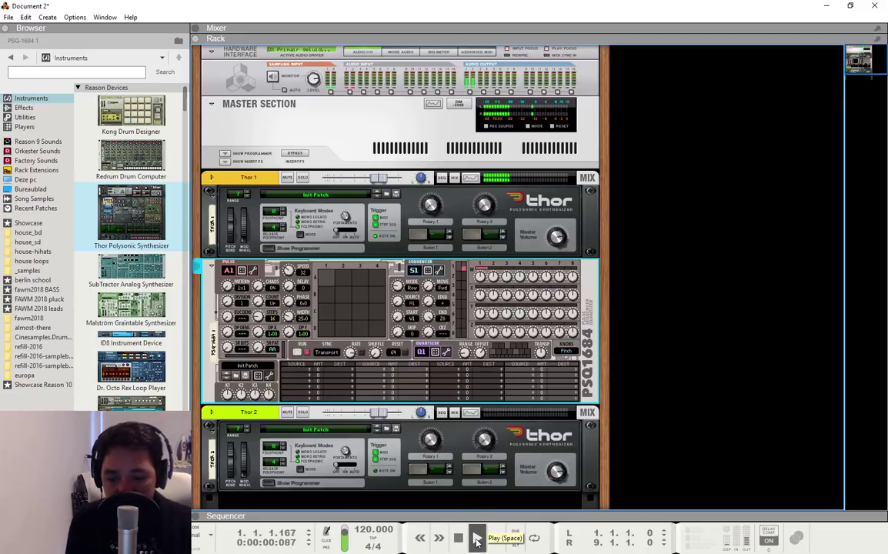
pyautogui.click(459, 538)
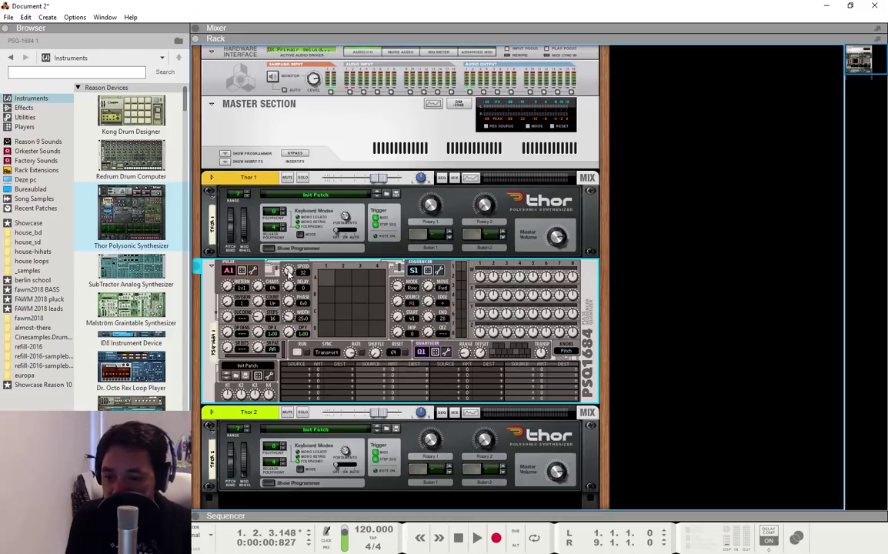
# Reset pulse A1's speed to 24, raise it to 48, and audition it from the song start.
pyautogui.scroll(-3, 288, 271)
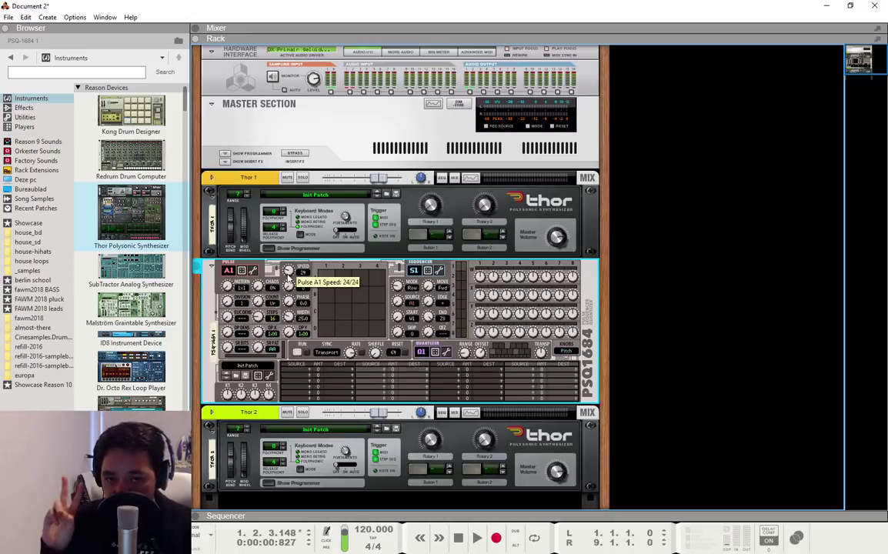
pyautogui.moveTo(289, 274); pyautogui.dragTo(286, 252)
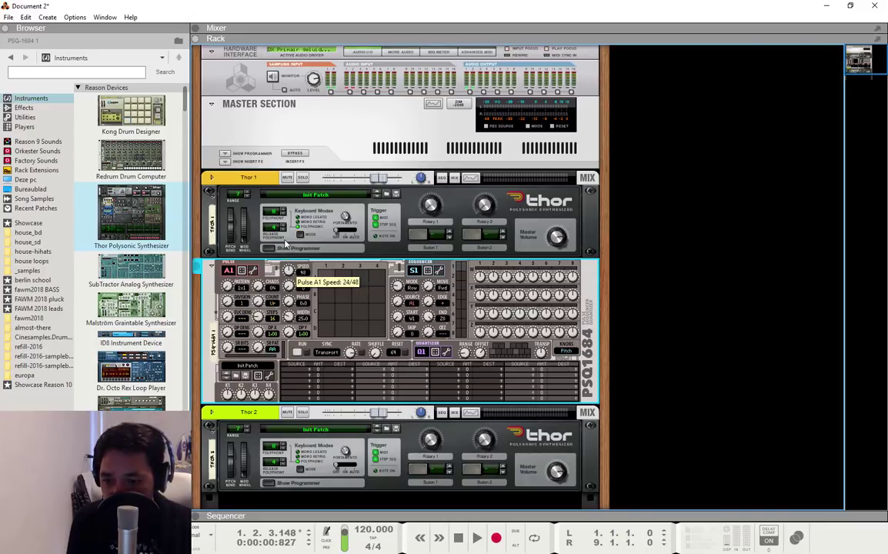
pyautogui.click(458, 537)
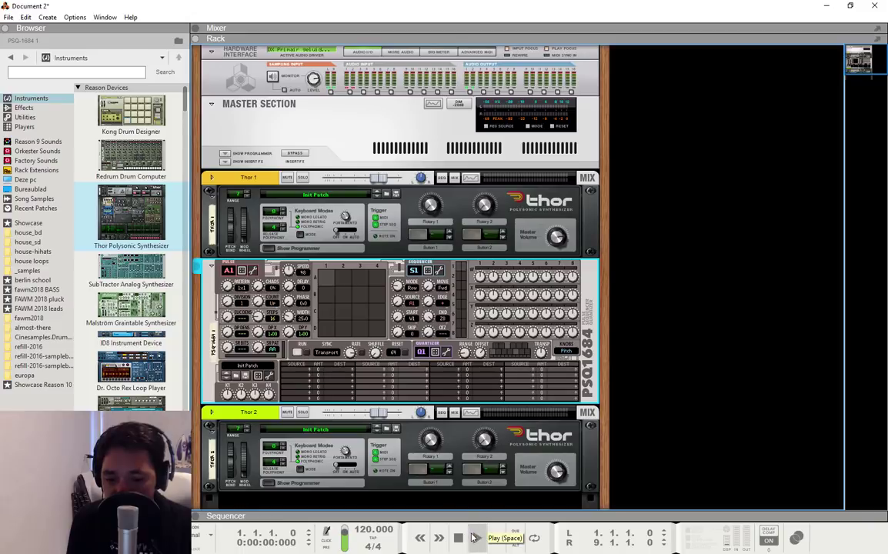
pyautogui.press('space')
pyautogui.click(464, 537)
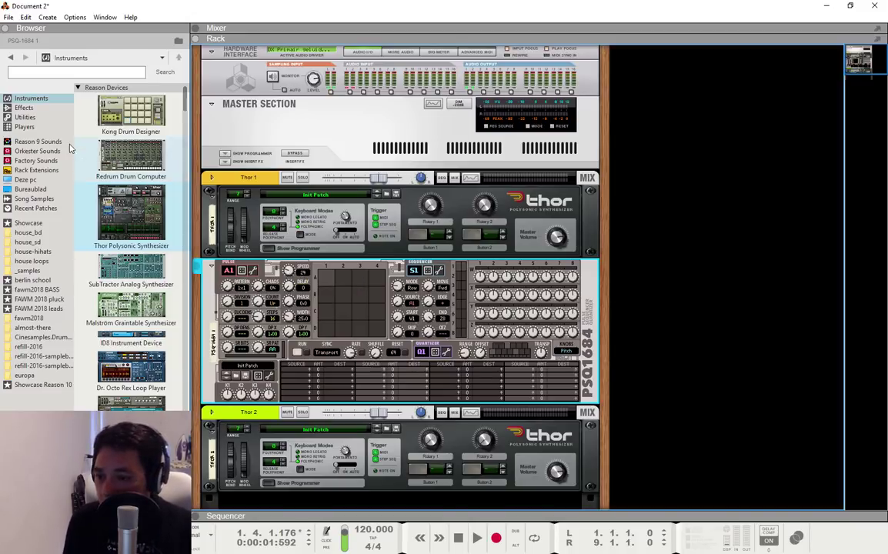
# Add another Thor Polysonic Synthesizer below Thor 2 and place a Matrix Pattern Sequencer beneath it.
pyautogui.click(27, 117)
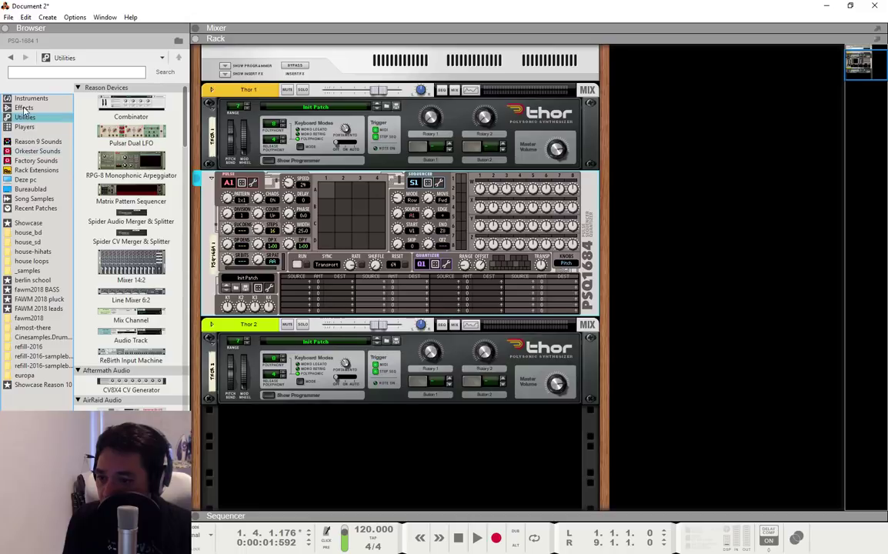
pyautogui.click(31, 98)
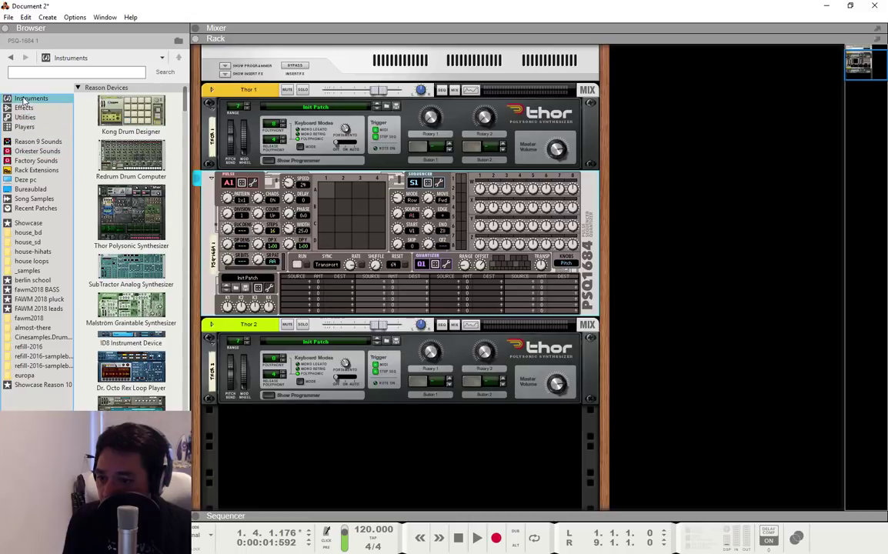
pyautogui.moveTo(131, 220); pyautogui.dragTo(317, 454)
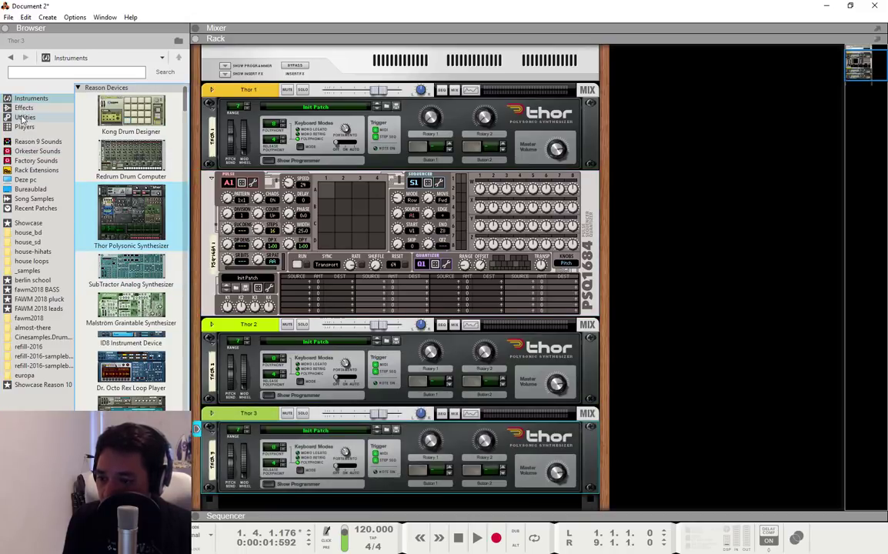
pyautogui.click(24, 117)
pyautogui.moveTo(108, 204); pyautogui.dragTo(252, 421)
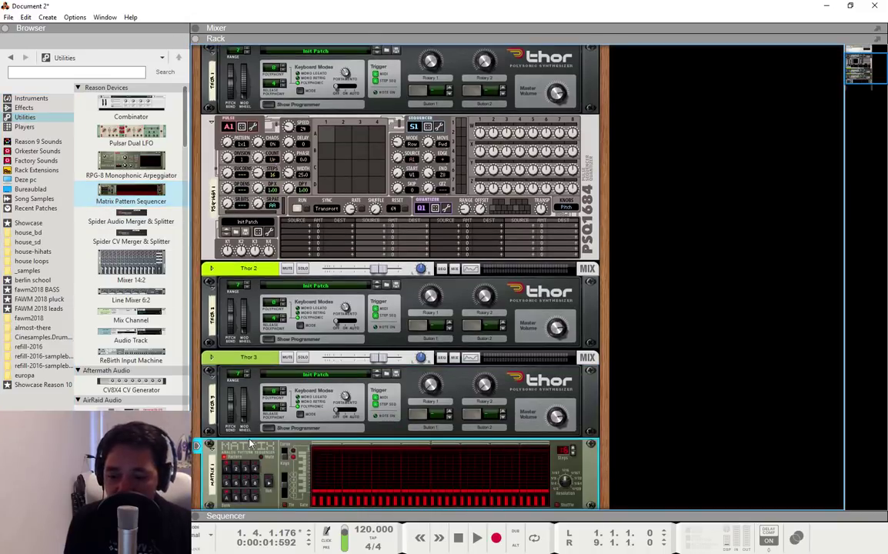
# Set pulse A1's division to 2 and reduce the rack selection to the Thor 3 device.
pyautogui.moveTo(563, 484)
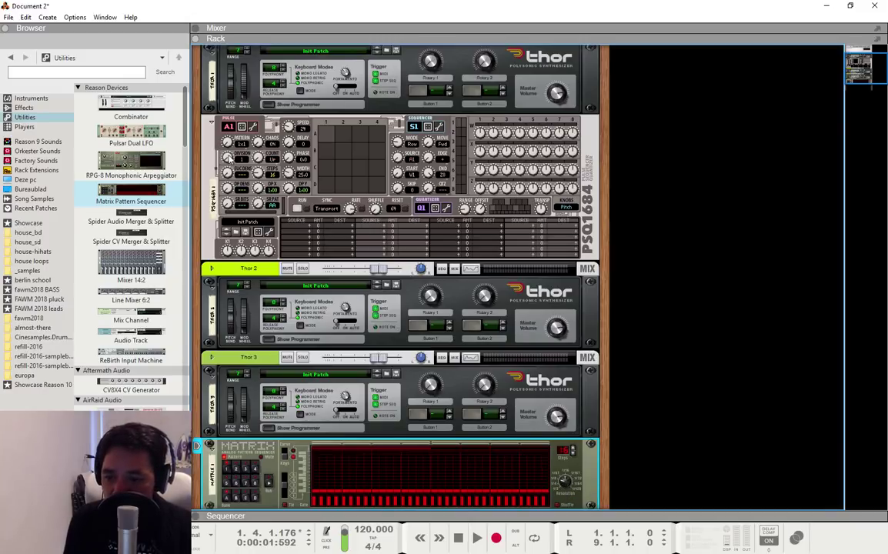
pyautogui.keyDown('shift'); pyautogui.click(228, 161); pyautogui.keyUp('shift')
pyautogui.scroll(2, 228, 159)
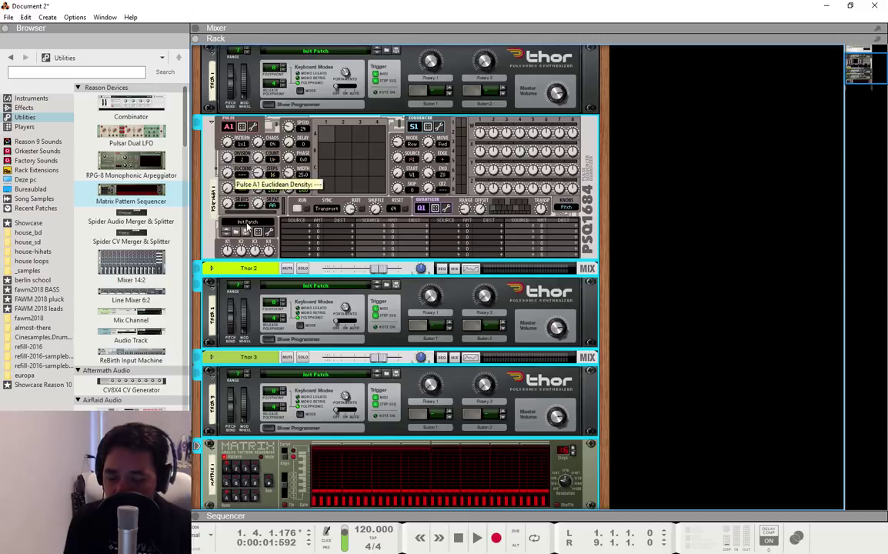
pyautogui.scroll(2, 286, 326)
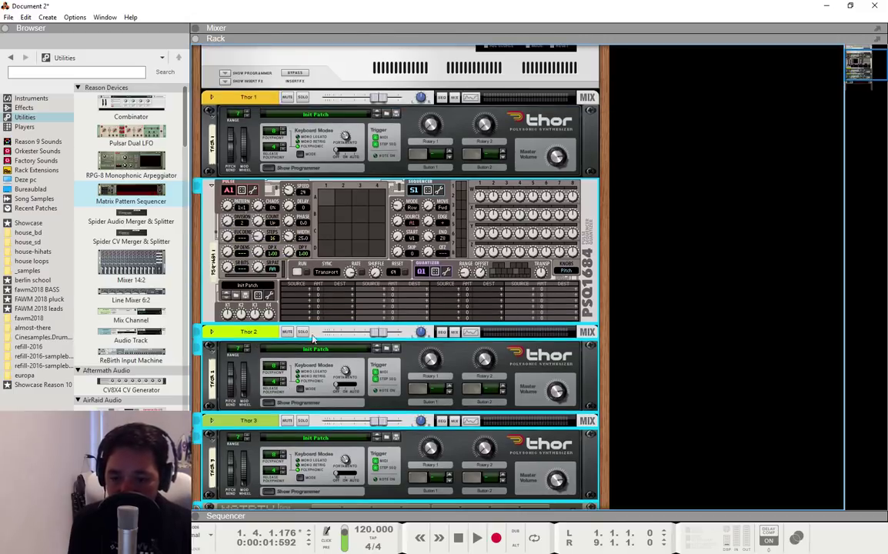
pyautogui.scroll(-3, 449, 392)
pyautogui.click(458, 392)
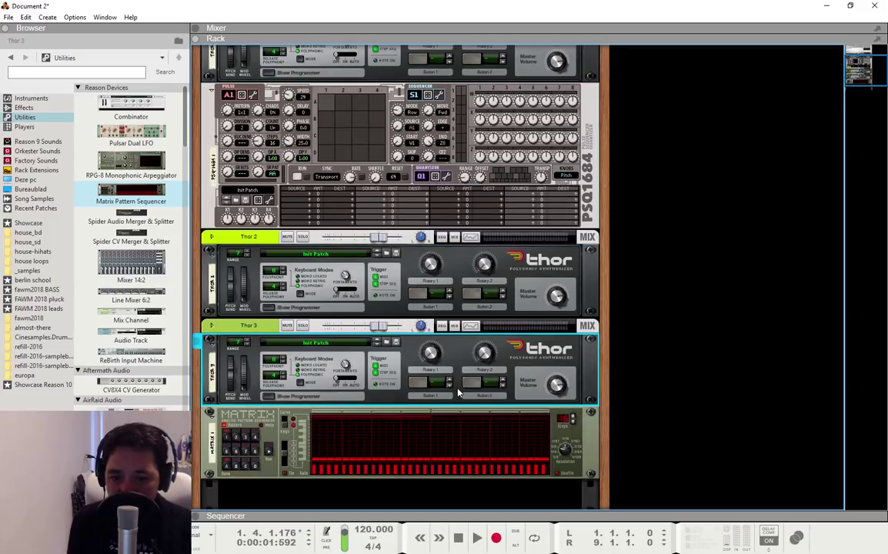
# Play the PSQ-1684 and the Matrix together from the song start to compare their timing, and stop playback.
pyautogui.scroll(5, 457, 393)
pyautogui.click(458, 538)
pyautogui.click(475, 538)
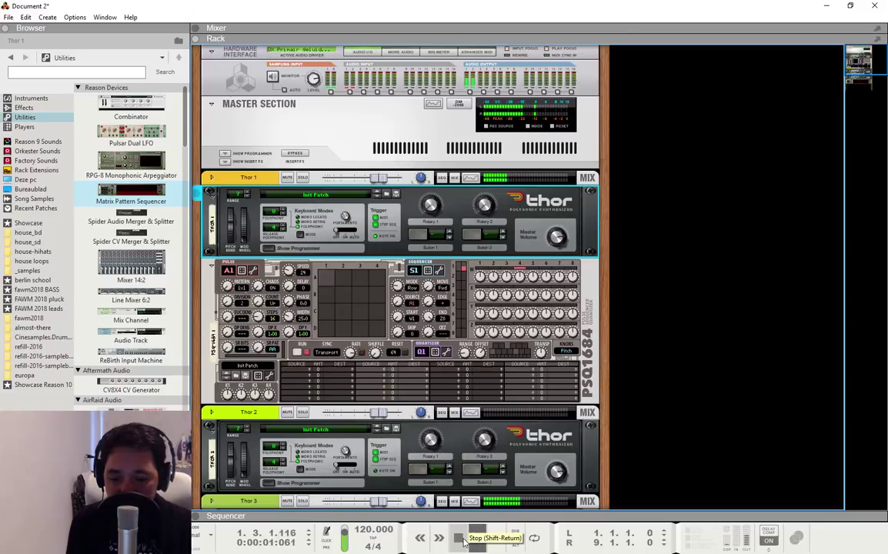
pyautogui.click(463, 543)
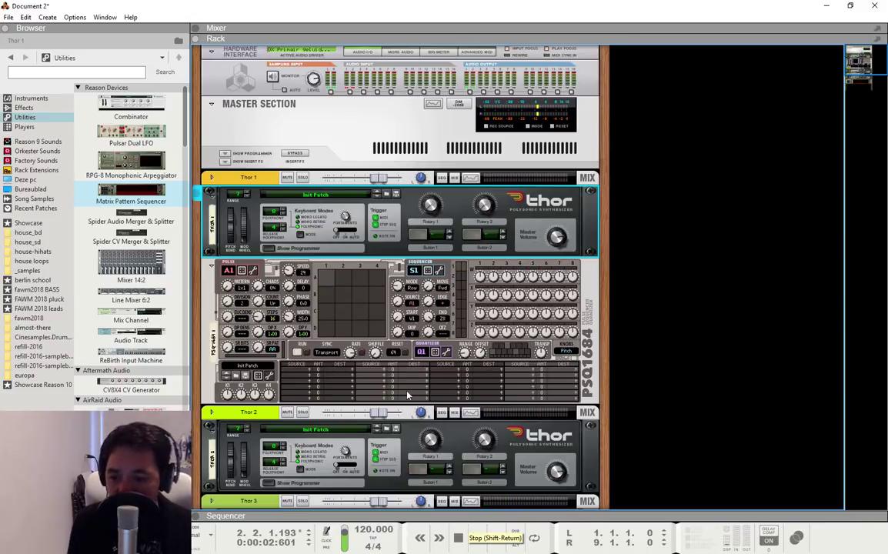
# Set pulse A1's count mode to Dn and audition it from the song start.
pyautogui.click(258, 306)
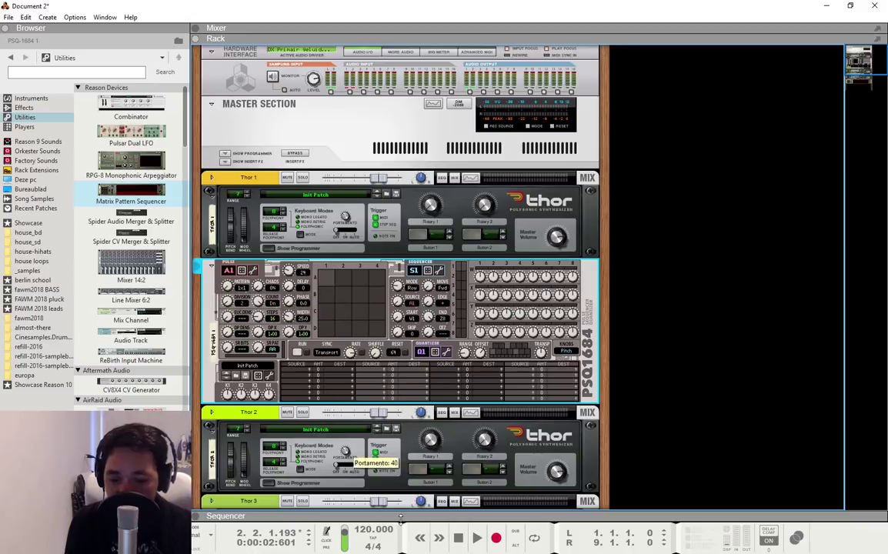
pyautogui.click(458, 537)
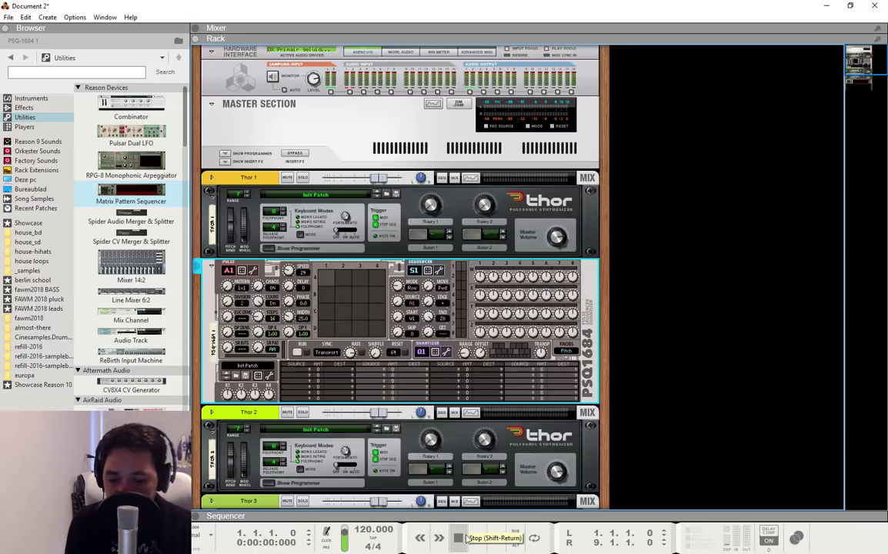
pyautogui.click(476, 538)
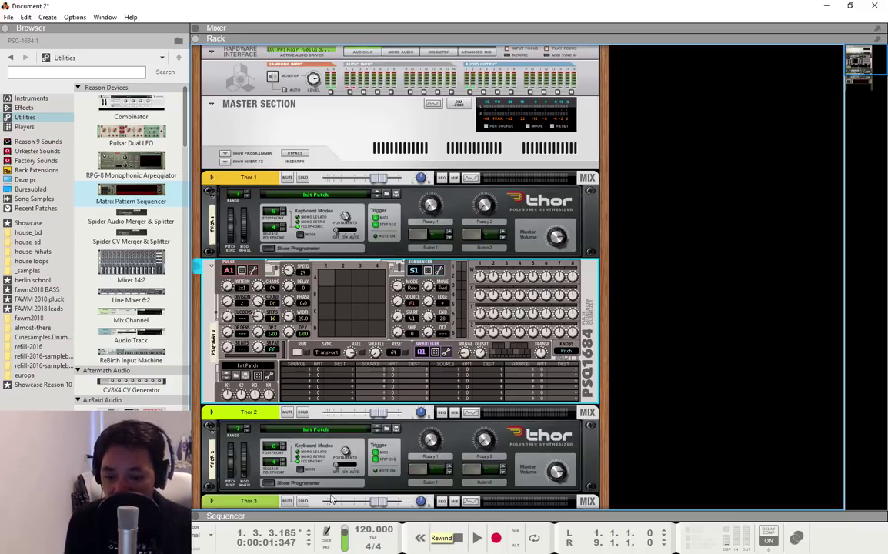
# Switch the PSQ-1684's sequencer section to S2 and set its mode to Row.
pyautogui.scroll(-3, 269, 462)
pyautogui.click(270, 468)
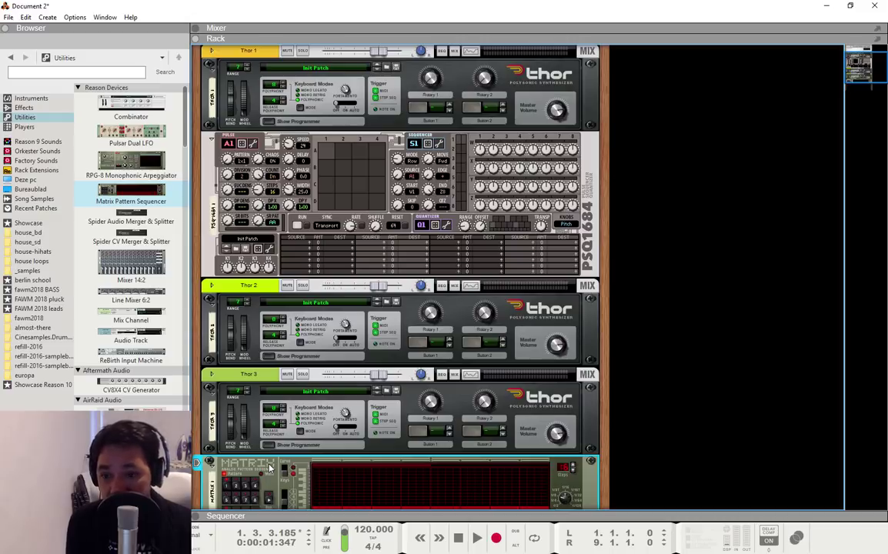
pyautogui.click(235, 163)
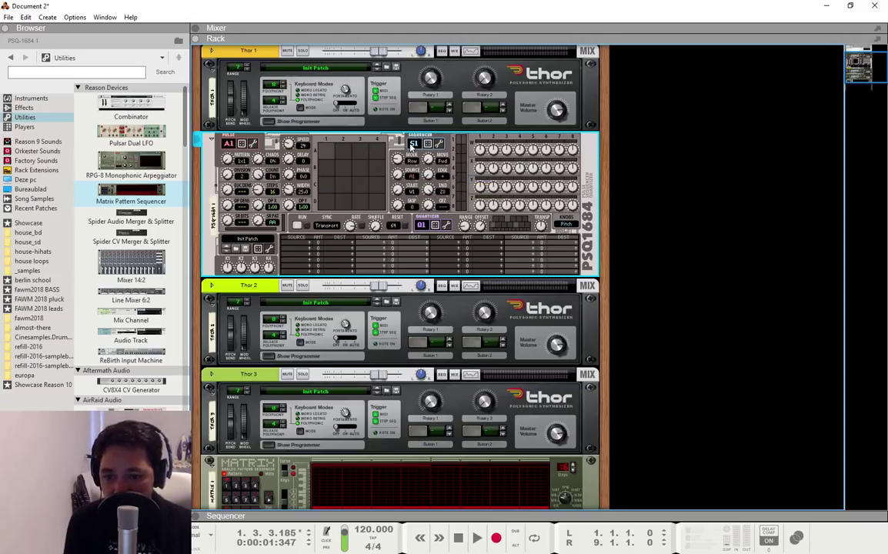
pyautogui.click(415, 144)
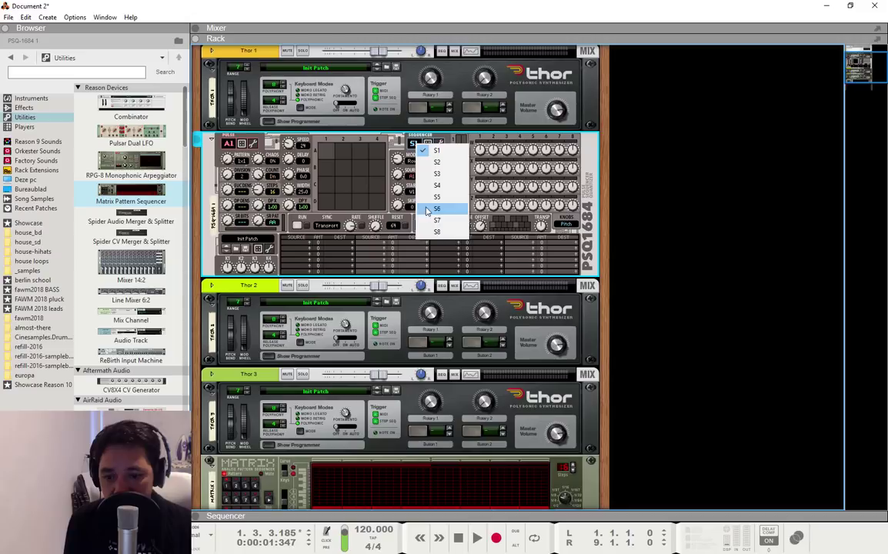
pyautogui.click(437, 162)
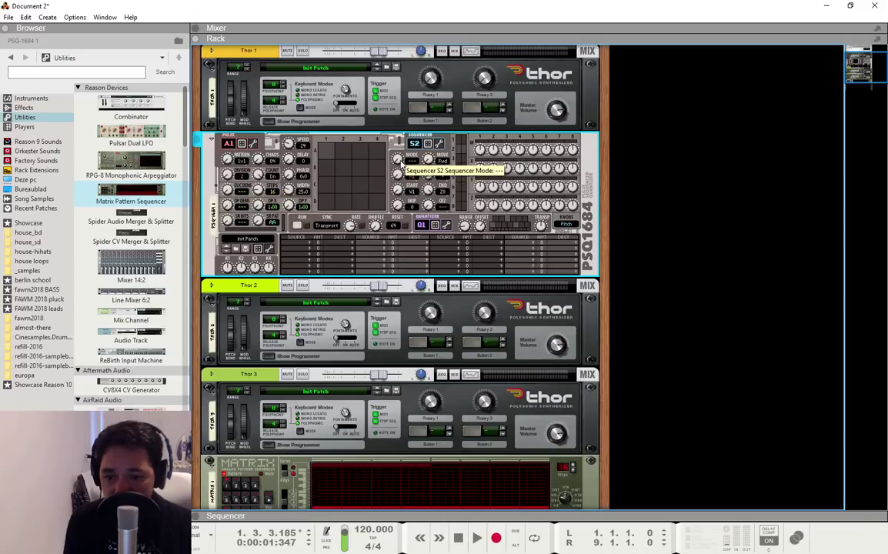
pyautogui.click(397, 158)
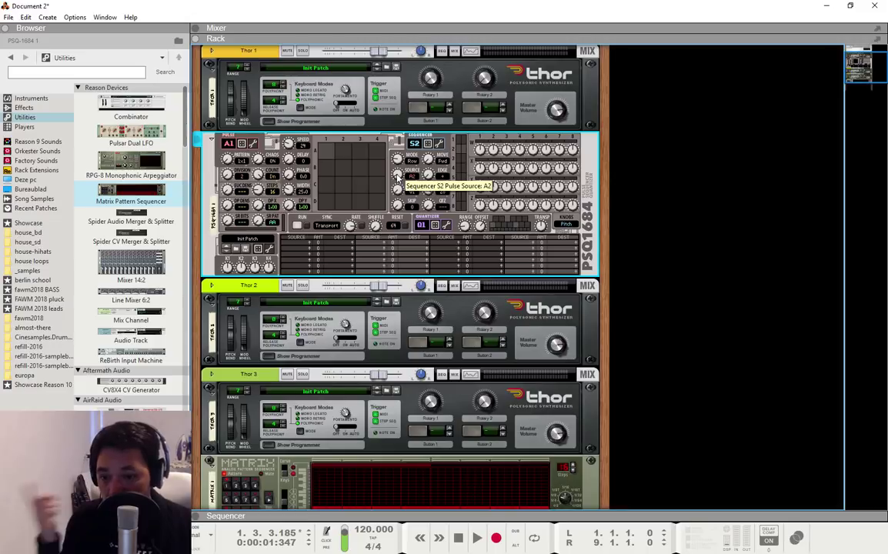
# Switch the PSQ-1684's pulse section to A2 and compare sequencers S1 and S2, leaving S2 selected.
pyautogui.click(229, 144)
pyautogui.click(234, 162)
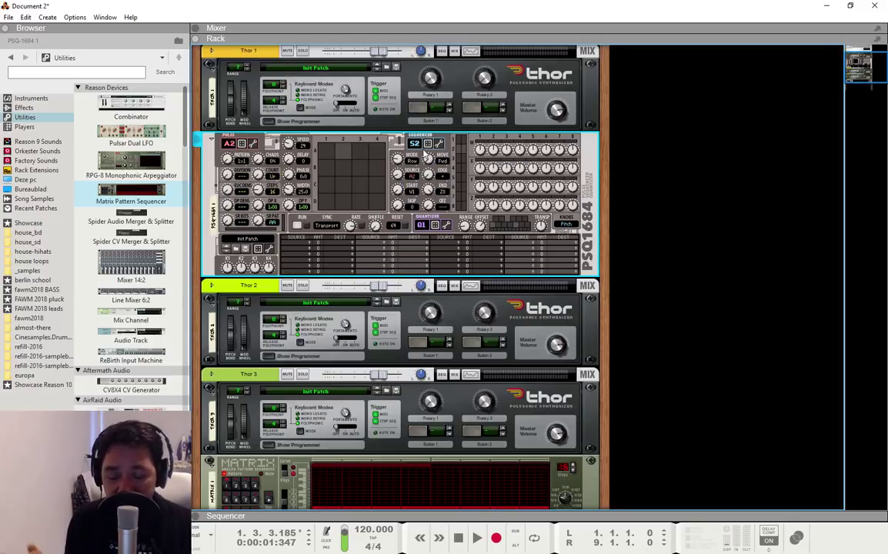
pyautogui.click(416, 144)
pyautogui.click(428, 146)
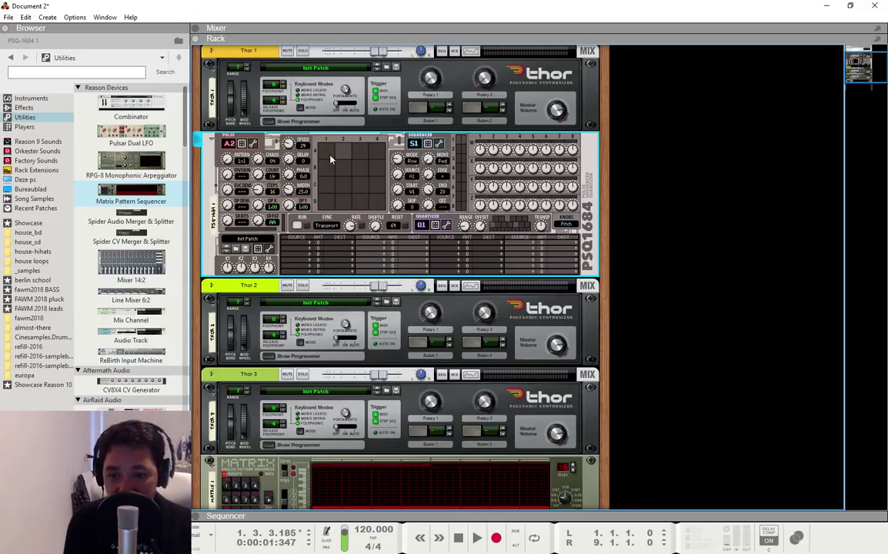
pyautogui.click(414, 144)
pyautogui.click(421, 150)
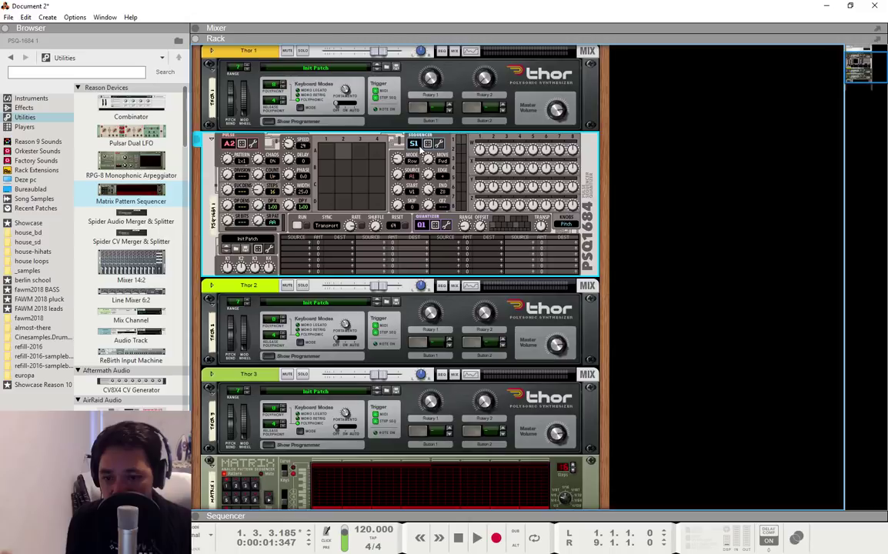
pyautogui.click(414, 144)
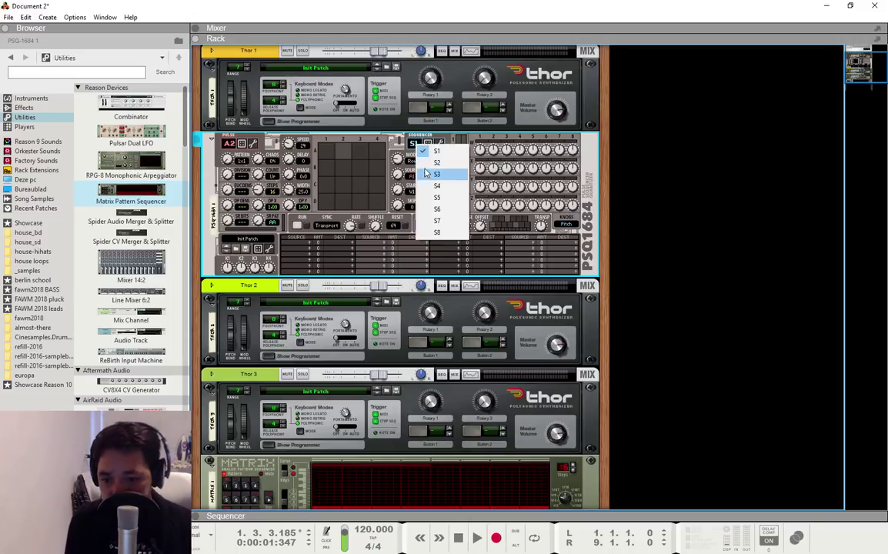
pyautogui.click(408, 154)
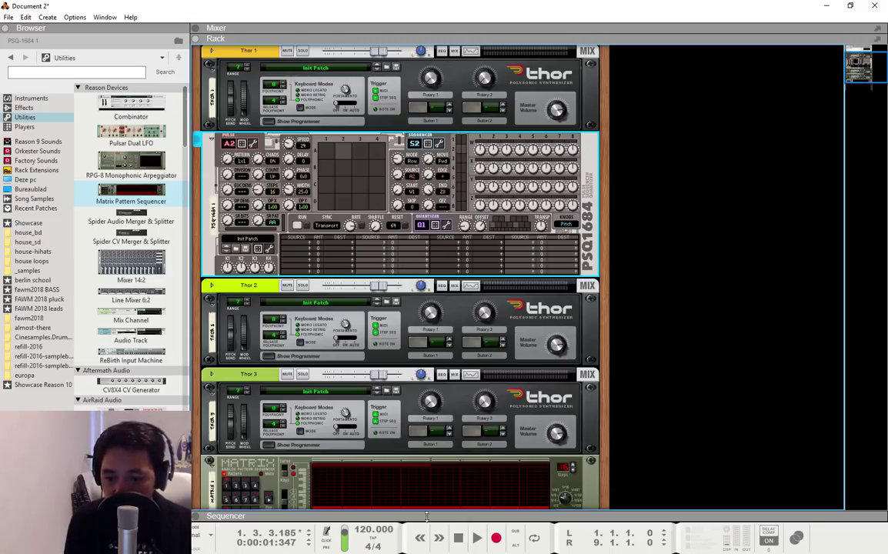
# Briefly audition the rack from the song start, stop playback, and delete Thor 3 together with its Matrix.
pyautogui.click(458, 538)
pyautogui.click(475, 538)
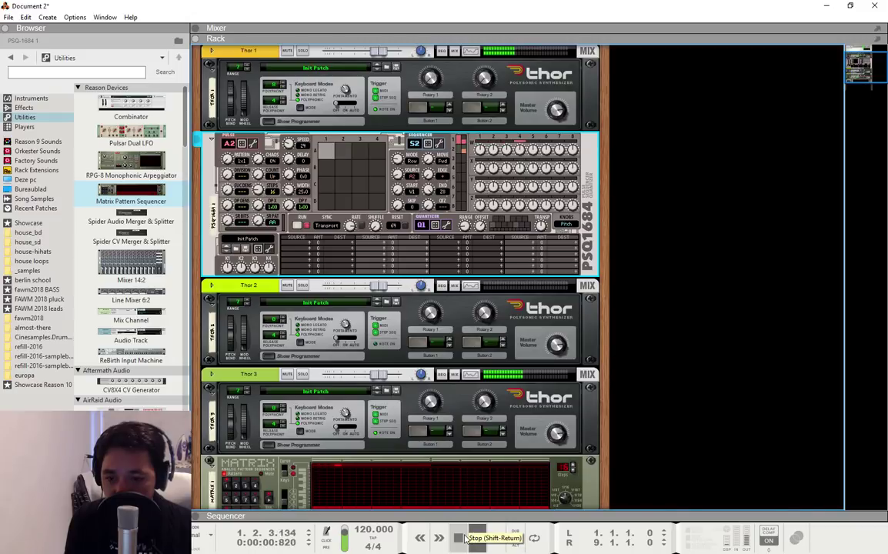
pyautogui.scroll(-3, 399, 472)
pyautogui.click(336, 351)
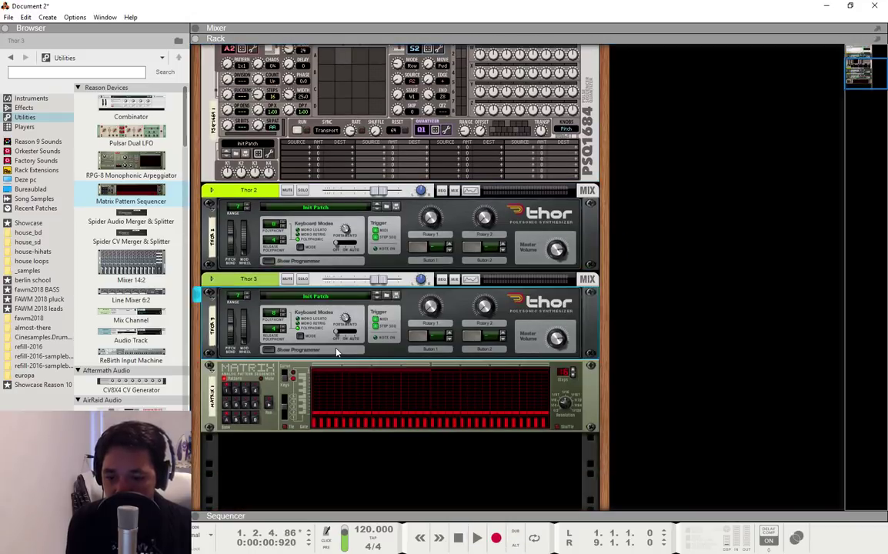
pyautogui.press('Delete')
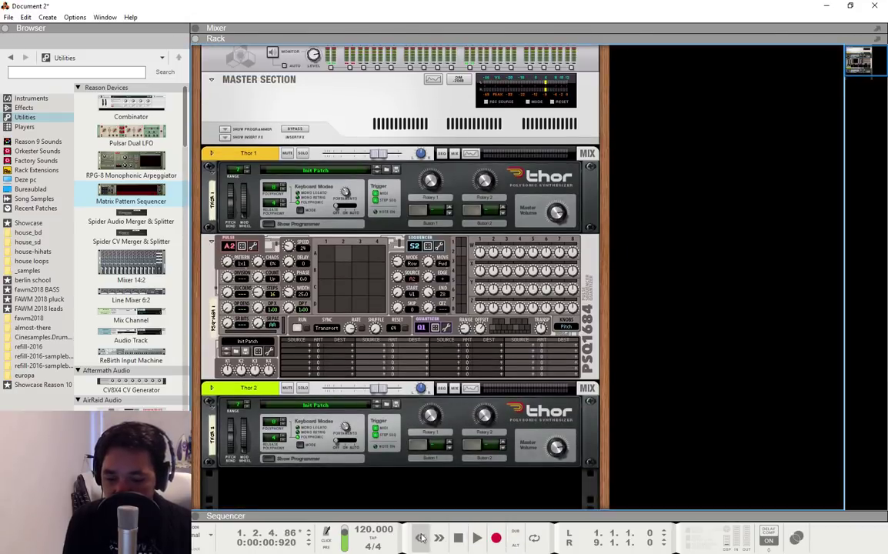
# Play the PSQ-1684 pattern on Thor 1 from the song start, and return to the start.
pyautogui.click(465, 542)
pyautogui.press('space')
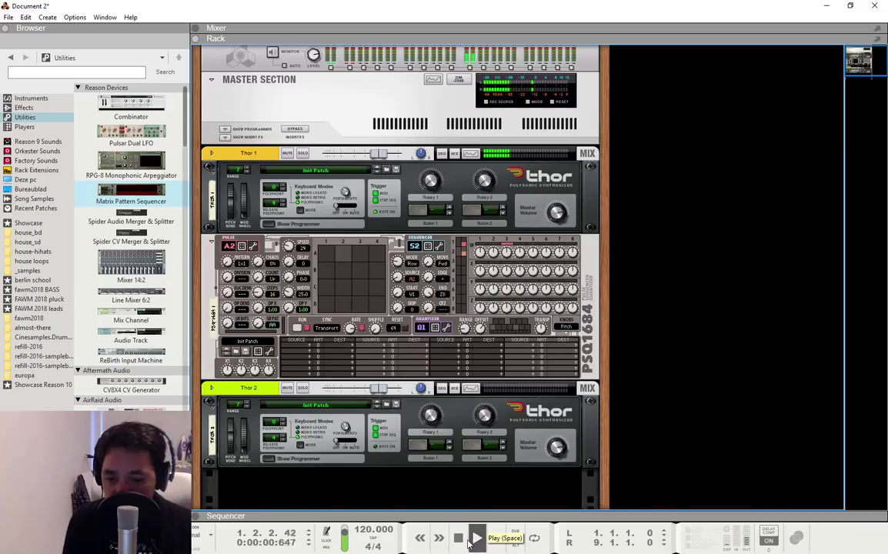
pyautogui.click(466, 541)
# On the rear of the rack, cable the PSQ-1684's sequencer 2 gate and note outputs to Thor 2.
pyautogui.click(389, 200)
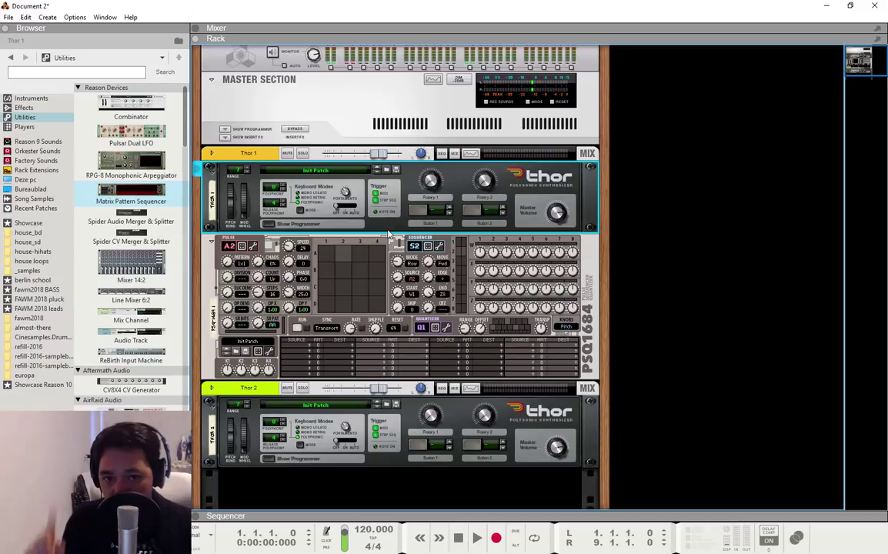
pyautogui.press('Tab')
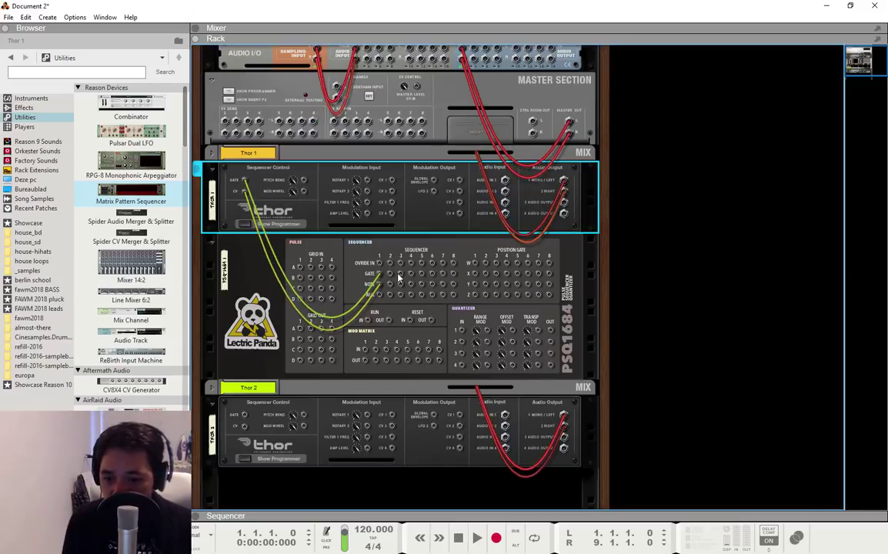
pyautogui.moveTo(393, 275)
pyautogui.mouseDown()
pyautogui.moveTo(411, 260)
pyautogui.moveTo(243, 416)
pyautogui.moveTo(254, 422)
pyautogui.moveTo(340, 307)
pyautogui.moveTo(379, 284)
pyautogui.mouseUp()
pyautogui.press('Tab')
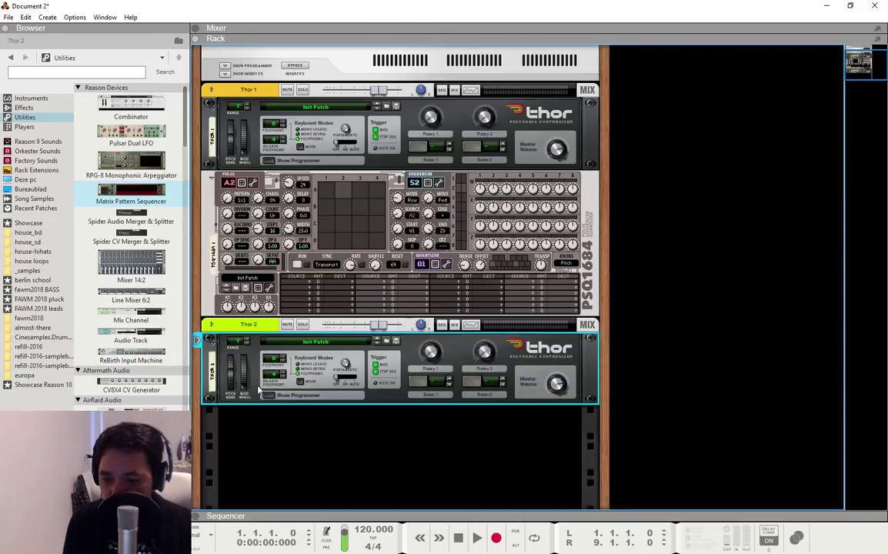
# Open Thor 2's programmer and change its first oscillator to a Wavetable Osc.
pyautogui.click(269, 396)
pyautogui.click(239, 270)
pyautogui.click(247, 286)
pyautogui.moveTo(246, 305); pyautogui.dragTo(248, 291)
pyautogui.scroll(5, 308, 283)
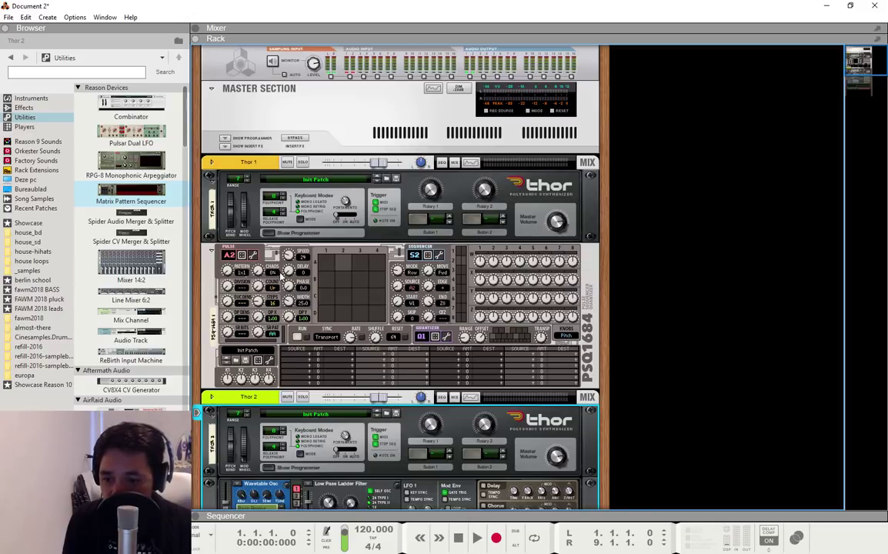
# Set pulse A2's division to 4, check pulse A1's division, and return to pulse A2.
pyautogui.click(212, 258)
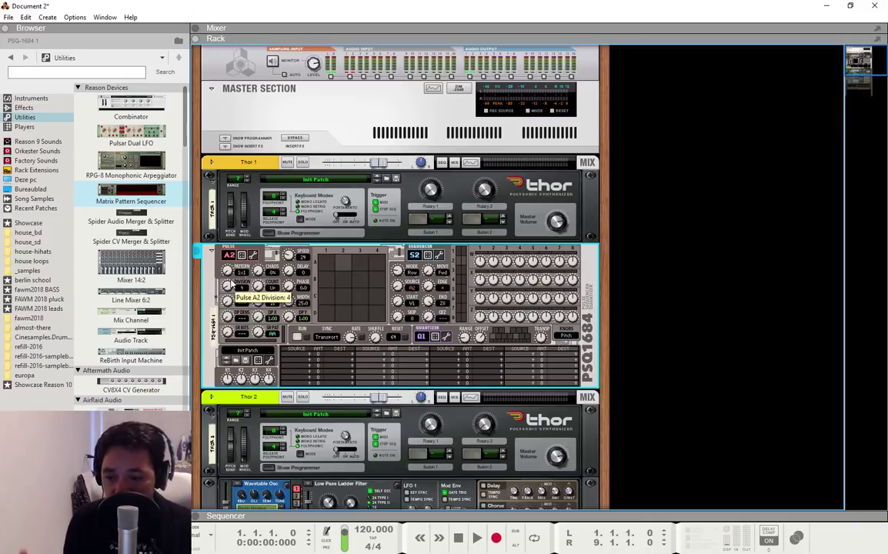
pyautogui.click(228, 255)
pyautogui.click(245, 264)
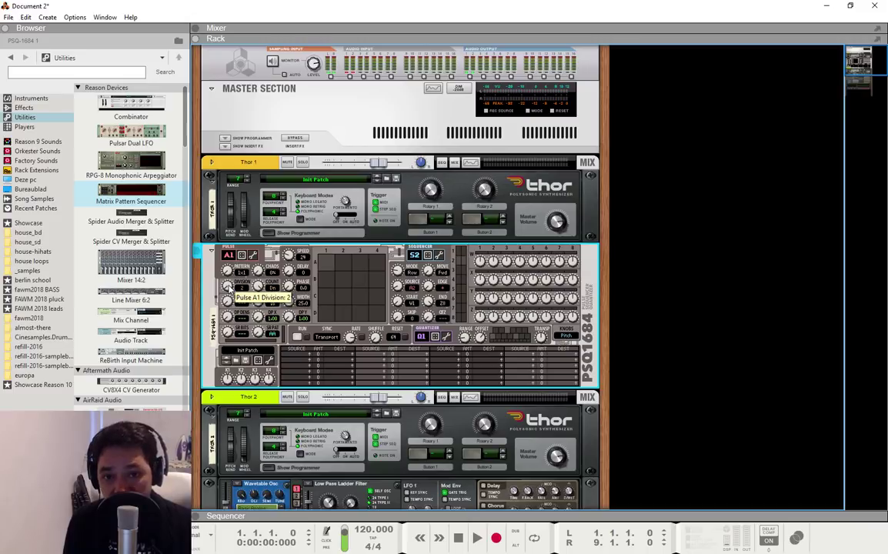
pyautogui.click(229, 255)
pyautogui.click(245, 275)
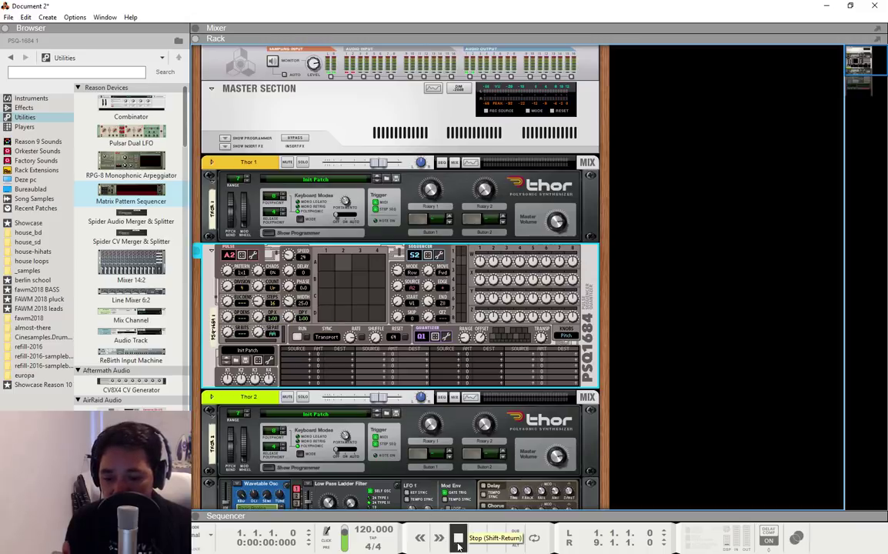
# Set pulse A2's count mode to Dn and audition both Thors from the song start.
pyautogui.click(464, 543)
pyautogui.doubleClick(459, 540)
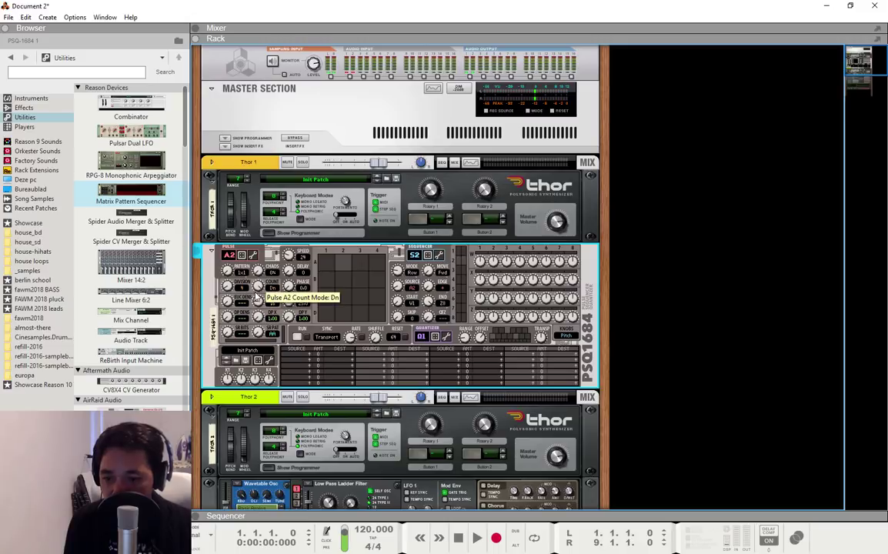
pyautogui.click(475, 539)
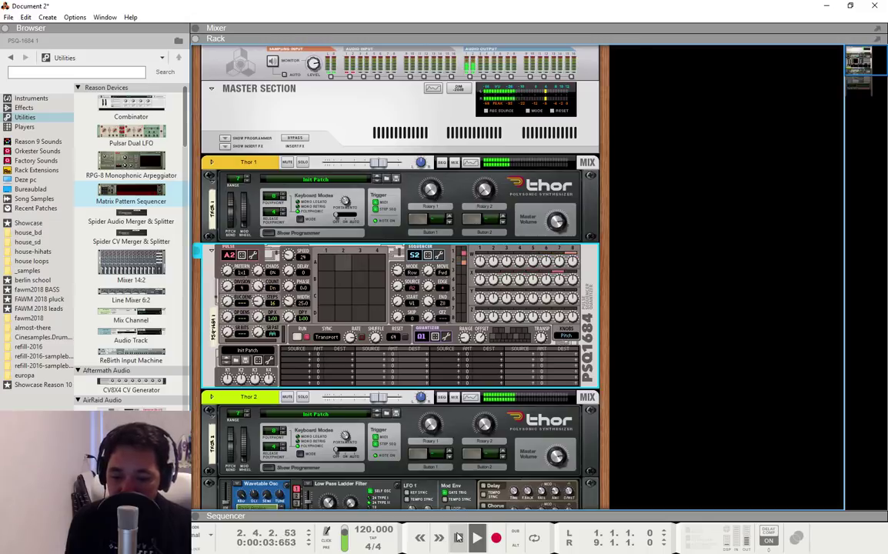
pyautogui.click(458, 538)
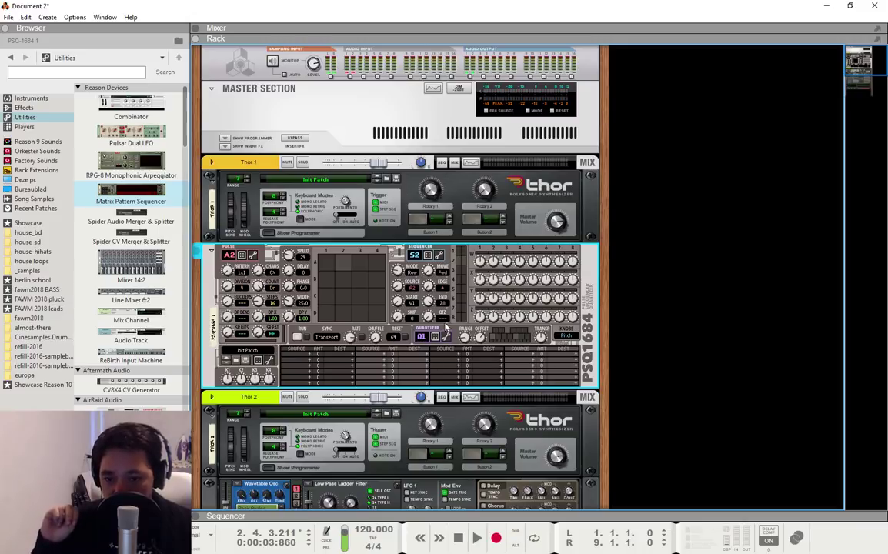
# Set pulse A2's division to 3 and audition it from the song start.
pyautogui.click(400, 231)
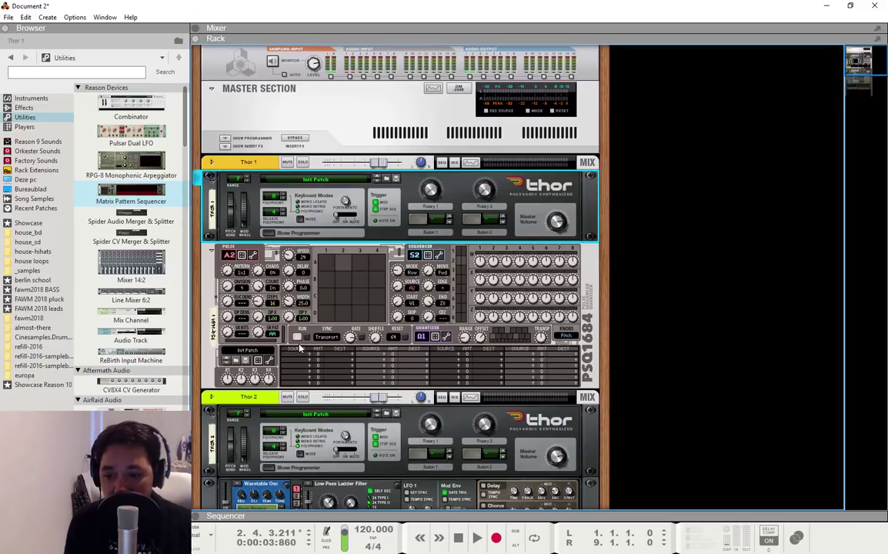
pyautogui.click(229, 293)
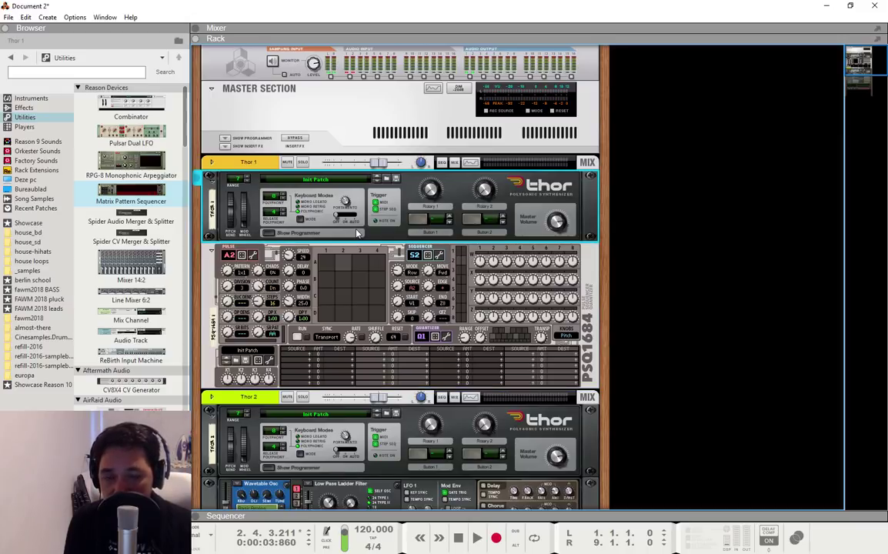
pyautogui.scroll(-3, 351, 331)
pyautogui.click(377, 369)
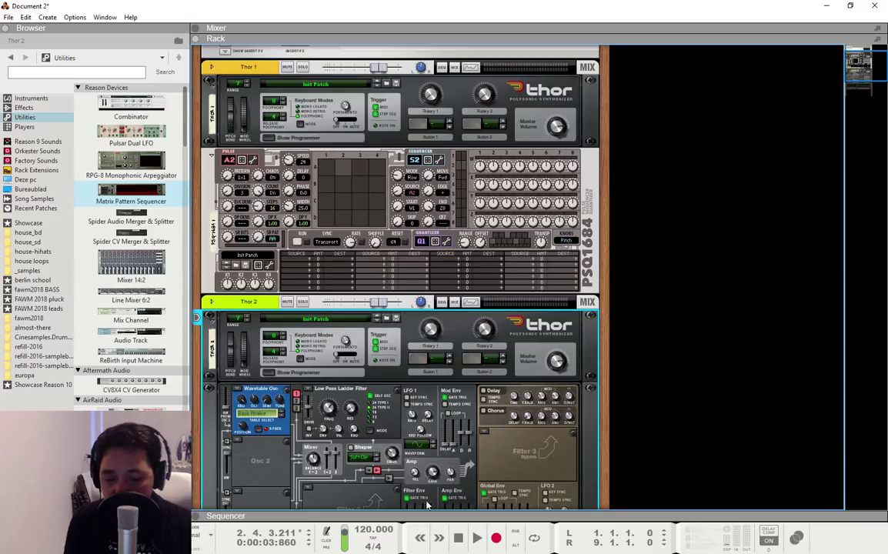
pyautogui.click(457, 536)
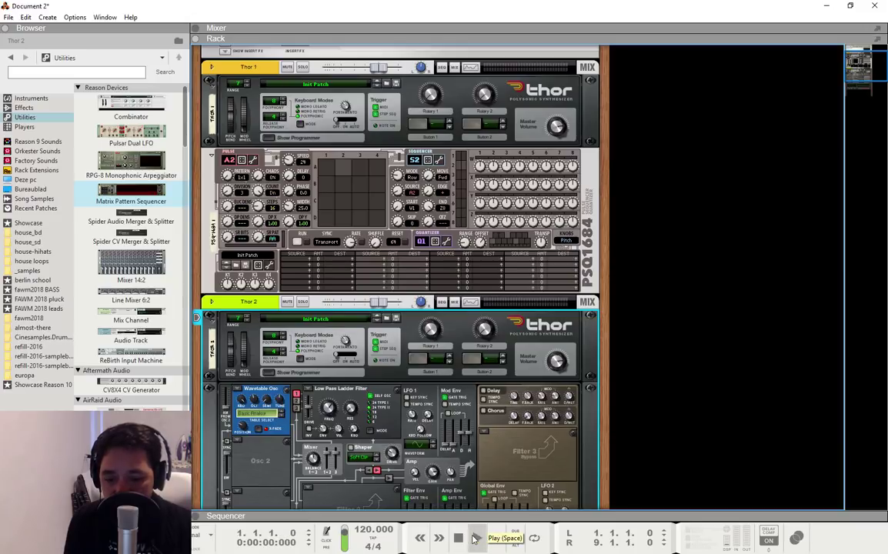
pyautogui.click(477, 538)
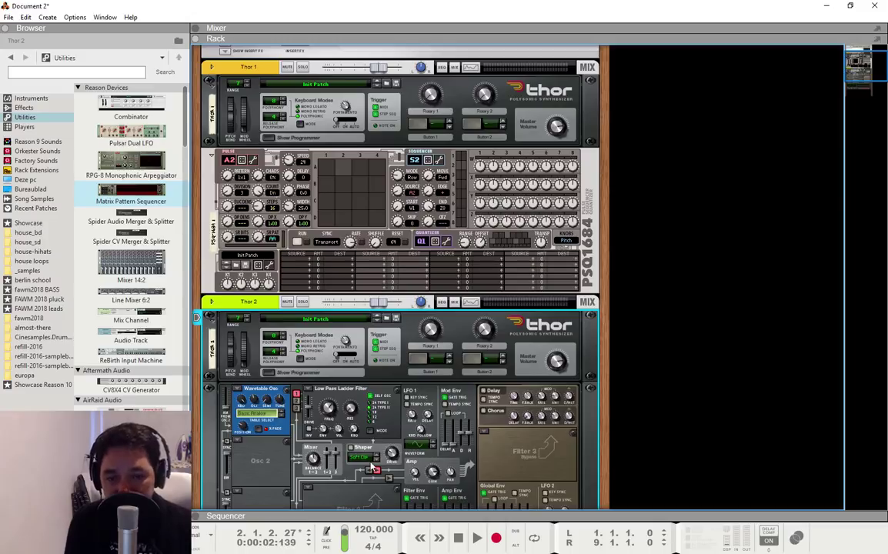
# Replay pulse A2's new division against pulse A1 from the song start, and stop playback.
pyautogui.click(352, 246)
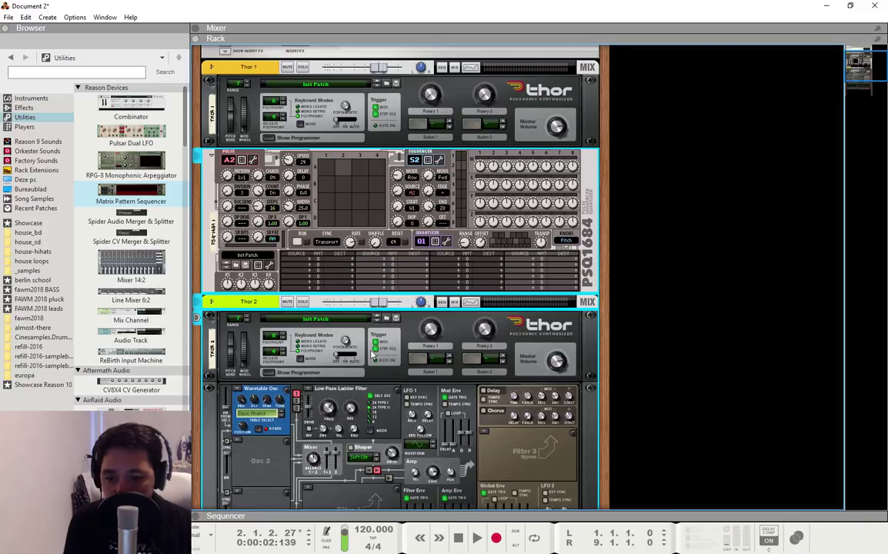
pyautogui.click(458, 538)
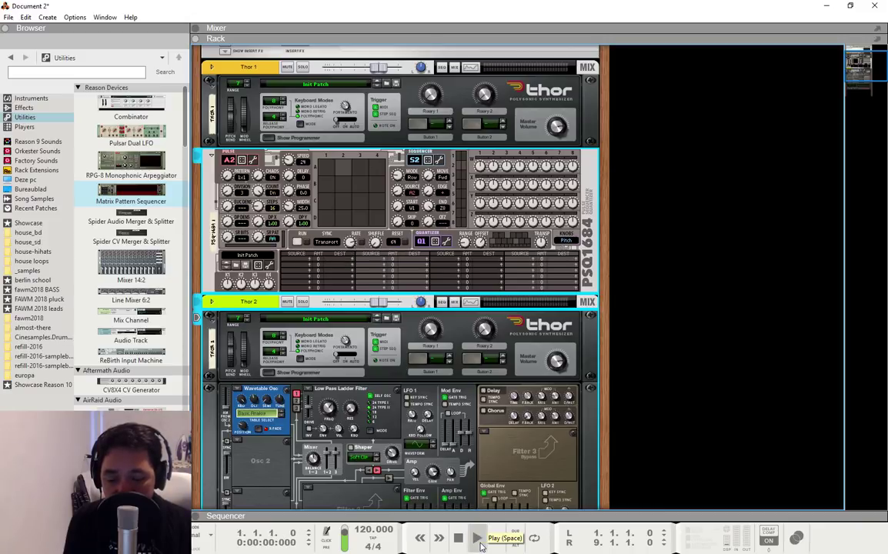
pyautogui.click(479, 543)
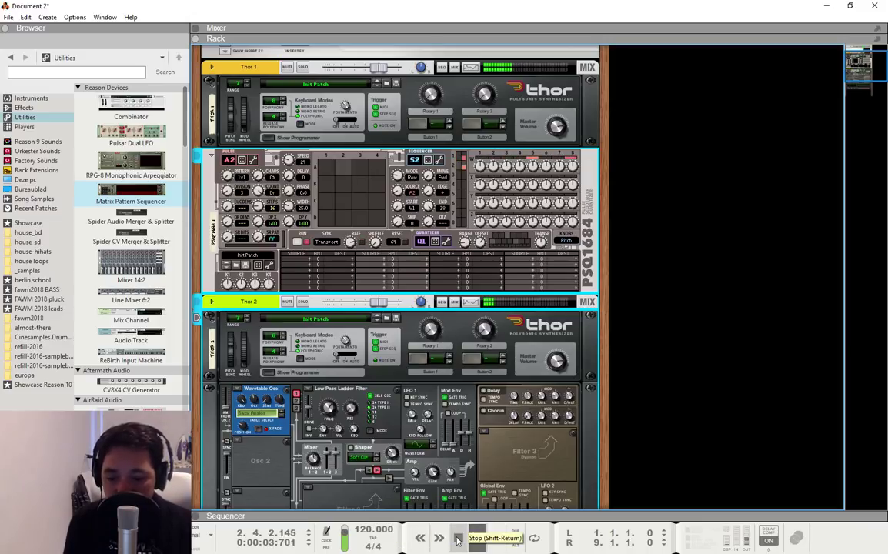
pyautogui.click(458, 541)
# Set the song tempo to 80 BPM, play the pattern from the song start, and stop it.
pyautogui.doubleClick(365, 530)
pyautogui.write('80')
pyautogui.press('Return')
pyautogui.click(458, 540)
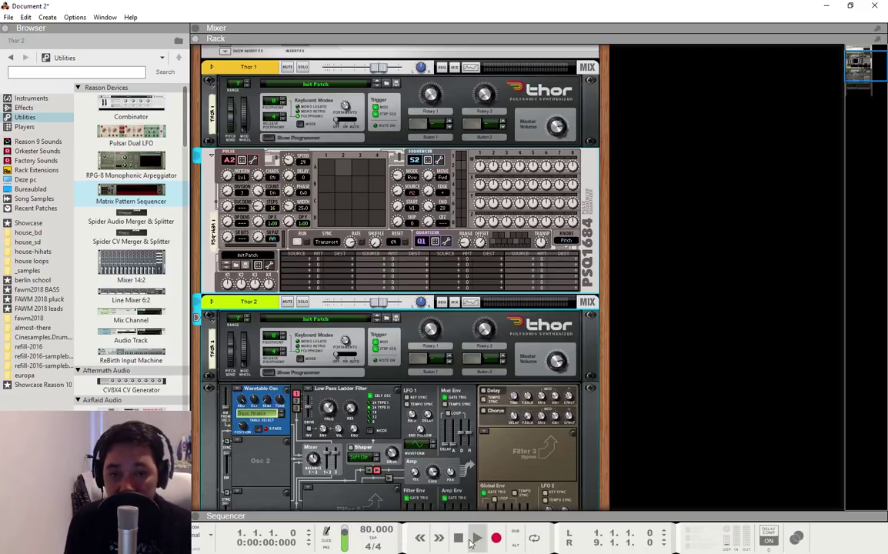
pyautogui.click(473, 540)
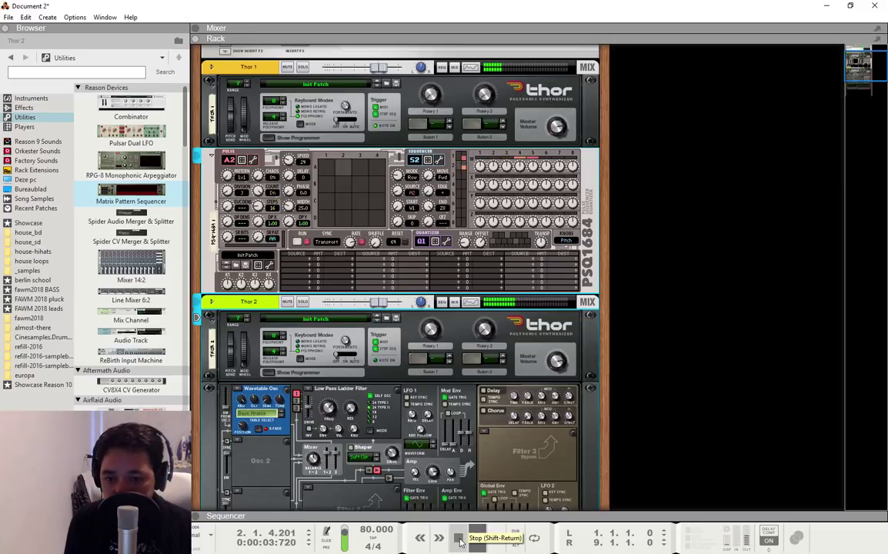
pyautogui.doubleClick(458, 539)
# Add an RV7000 MkII Reverb to Thor 1's insert effects and set its dry/wet to 60.
pyautogui.click(212, 68)
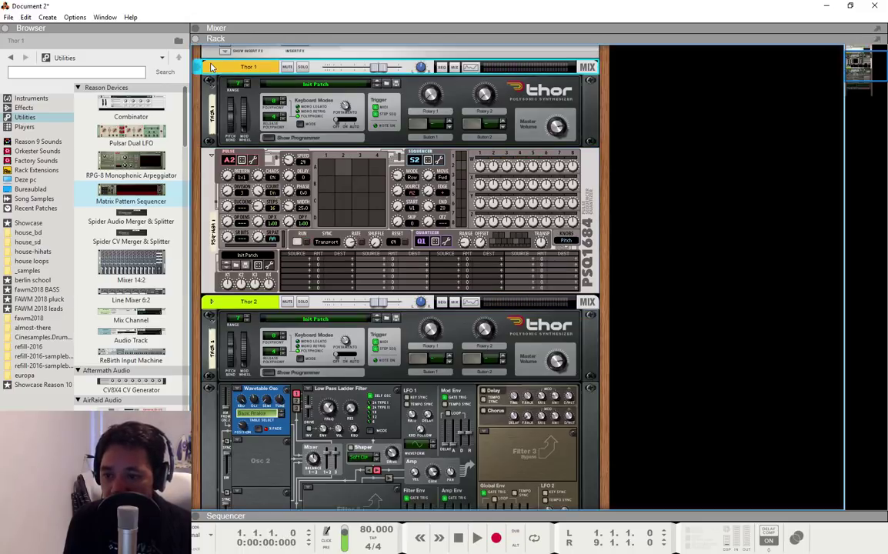
pyautogui.click(212, 68)
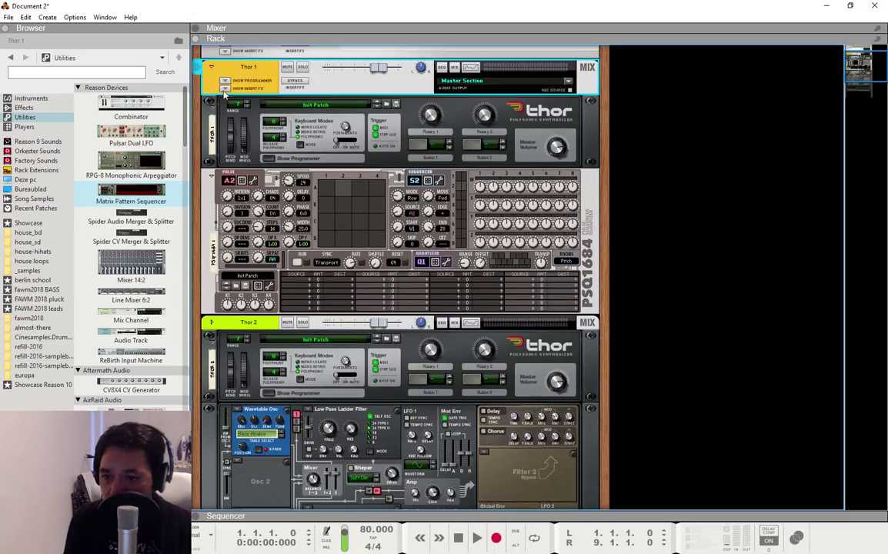
pyautogui.click(225, 89)
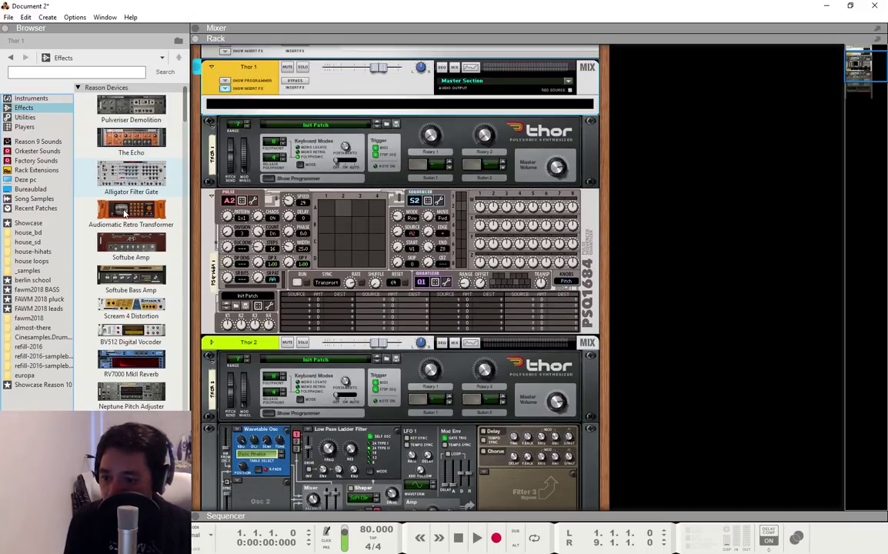
pyautogui.moveTo(131, 360); pyautogui.dragTo(339, 106)
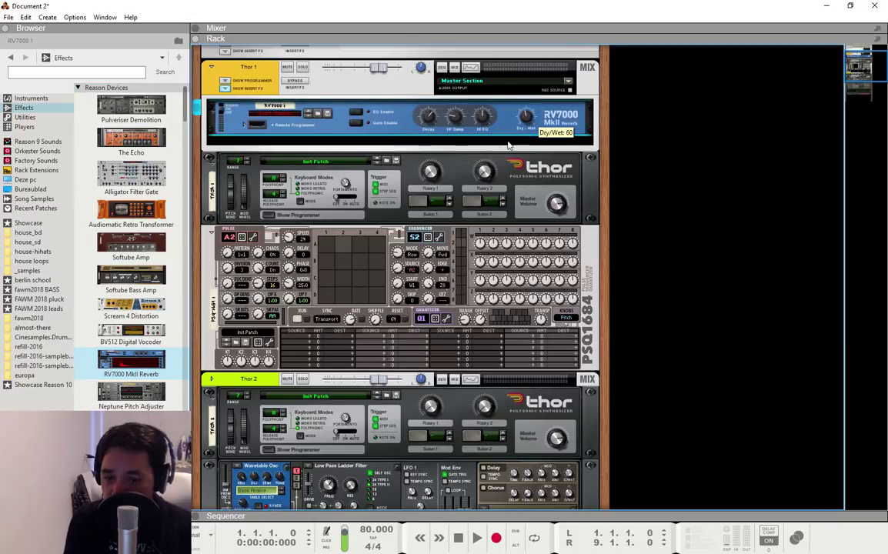
# Expand Thor 2's mix channel and add an RV7000 MkII Reverb to its insert effects.
pyautogui.scroll(-3, 273, 277)
pyautogui.click(211, 252)
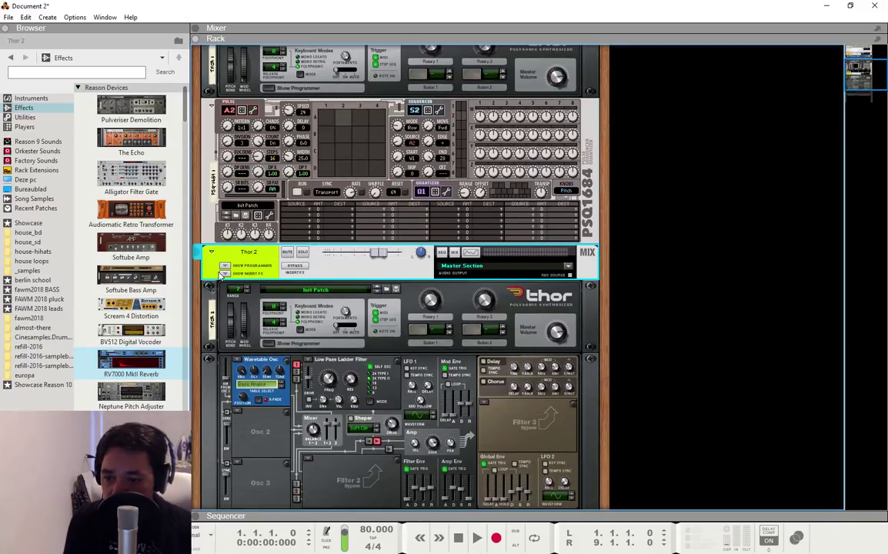
pyautogui.moveTo(154, 352); pyautogui.dragTo(396, 285)
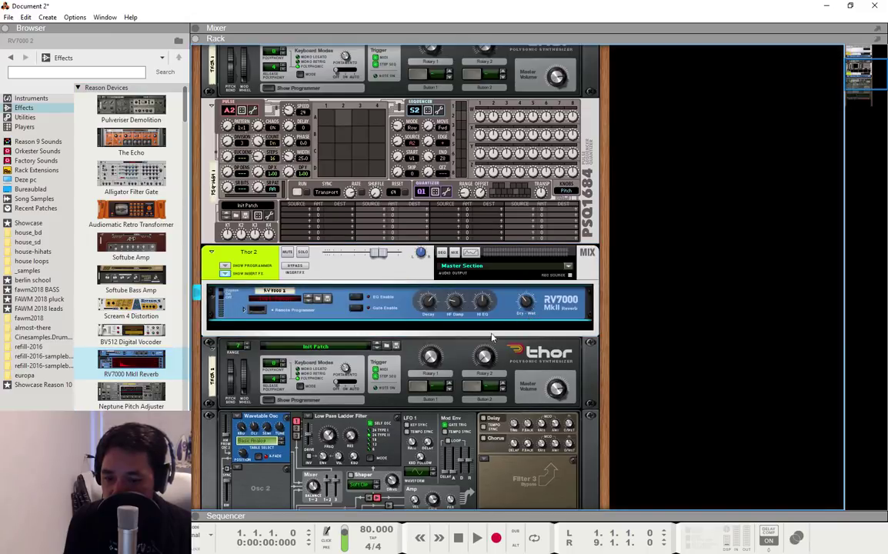
# Play the pattern while setting Thor 2's reverb dry/wet to 35 and Thor 1's master level to -0.3 dB.
pyautogui.click(477, 537)
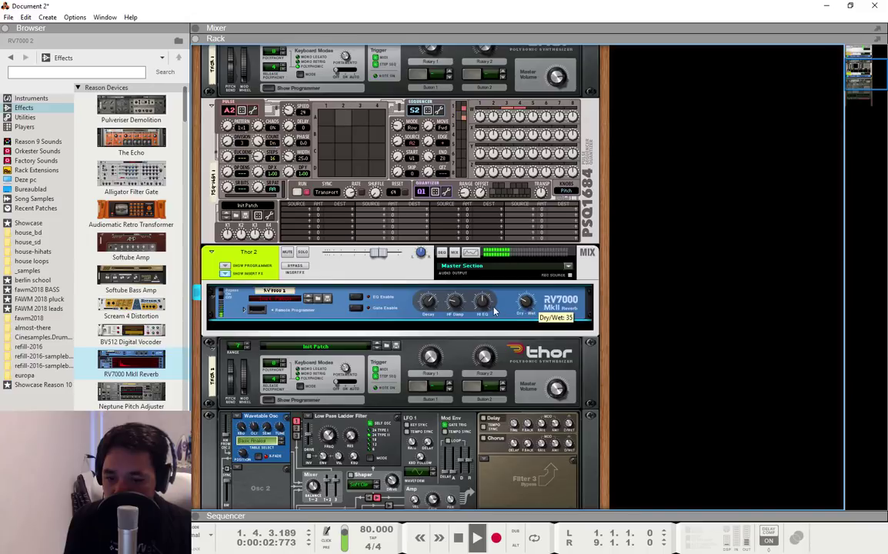
pyautogui.scroll(3, 512, 287)
pyautogui.click(556, 203)
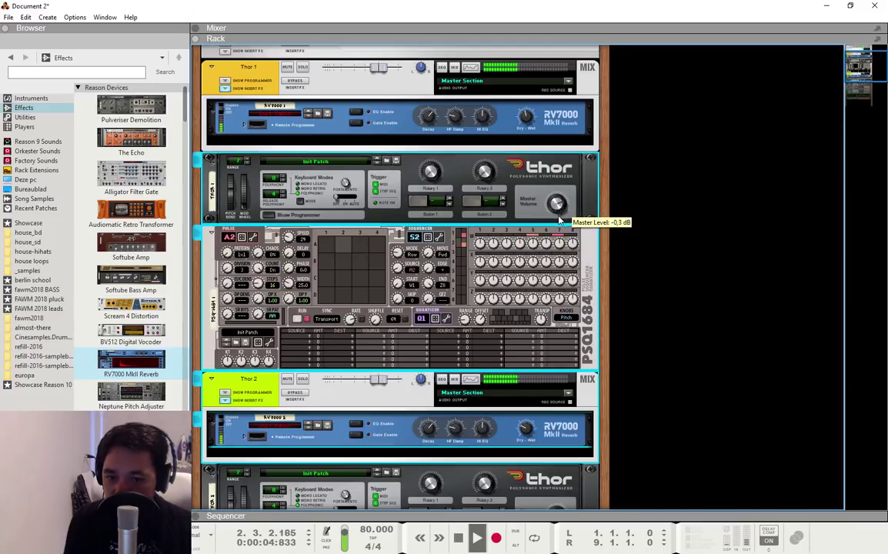
# Show Thor 1's programmer, adjust the envelope sliders on both Thors during playback, and stop at the song start.
pyautogui.click(267, 217)
pyautogui.click(268, 216)
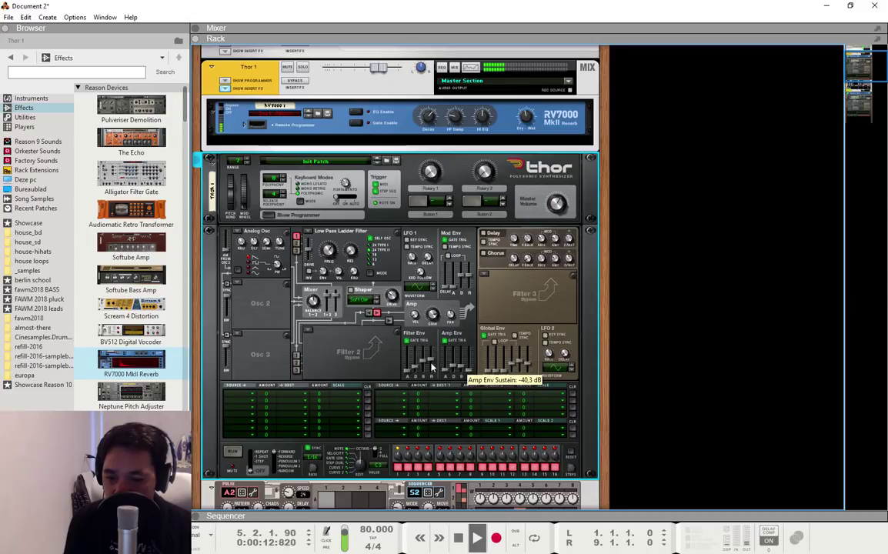
pyautogui.scroll(-10, 428, 423)
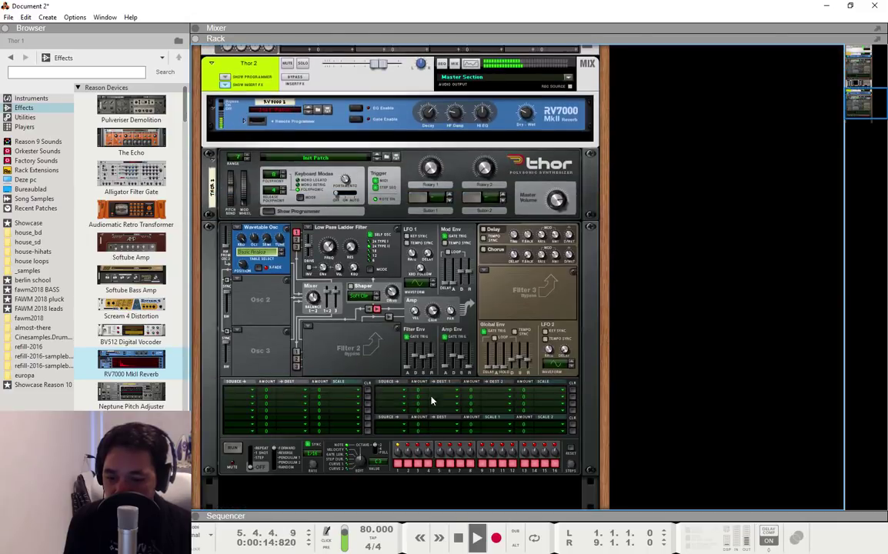
pyautogui.click(424, 365)
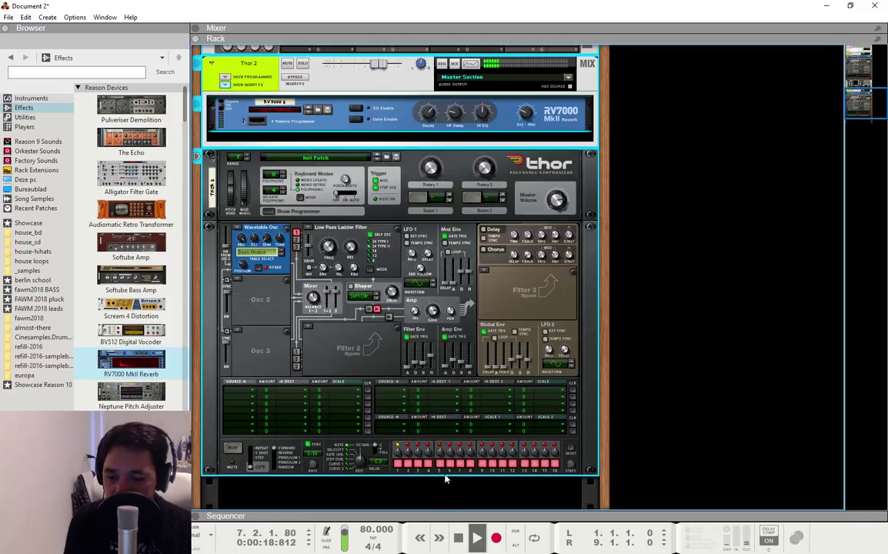
pyautogui.click(457, 535)
pyautogui.click(457, 535)
# Display sequencer S1 on the PSQ-1684 and shorten its range to end at step W8.
pyautogui.moveTo(397, 439); pyautogui.dragTo(283, 201)
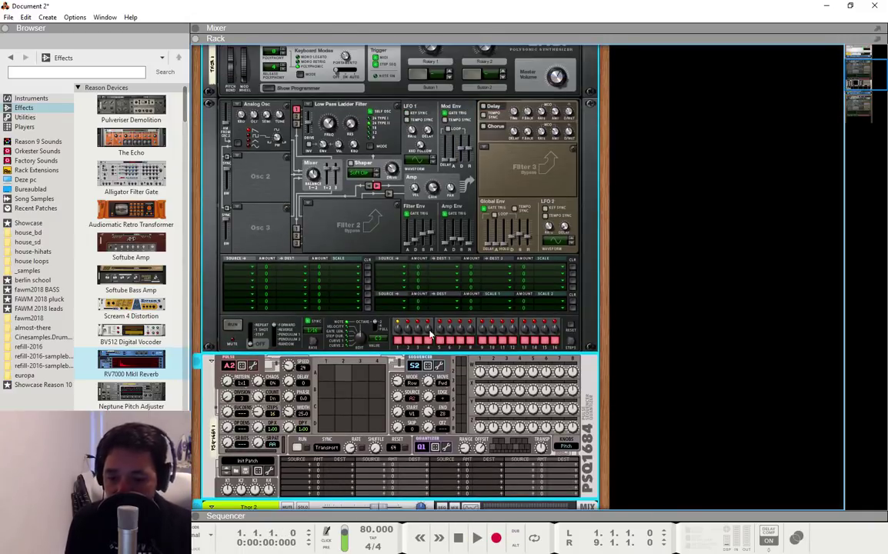
pyautogui.scroll(-2, 431, 359)
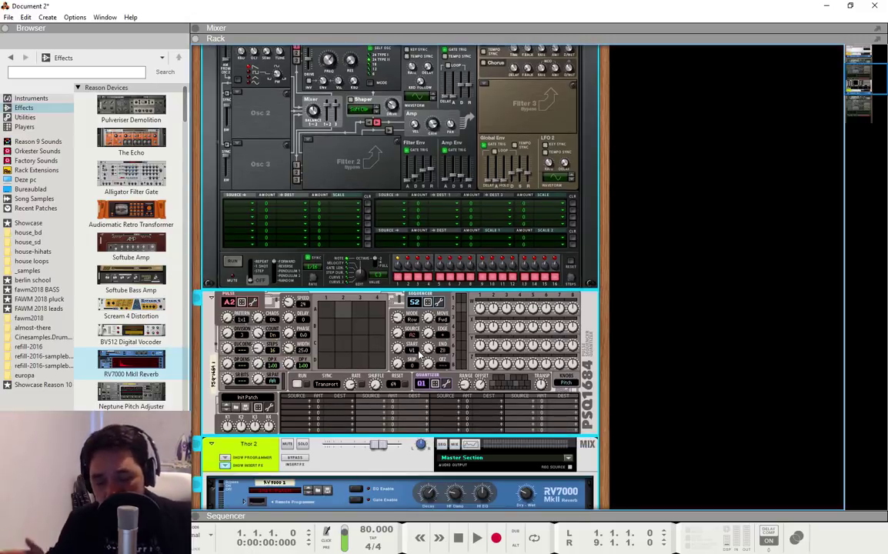
pyautogui.click(417, 307)
pyautogui.click(420, 308)
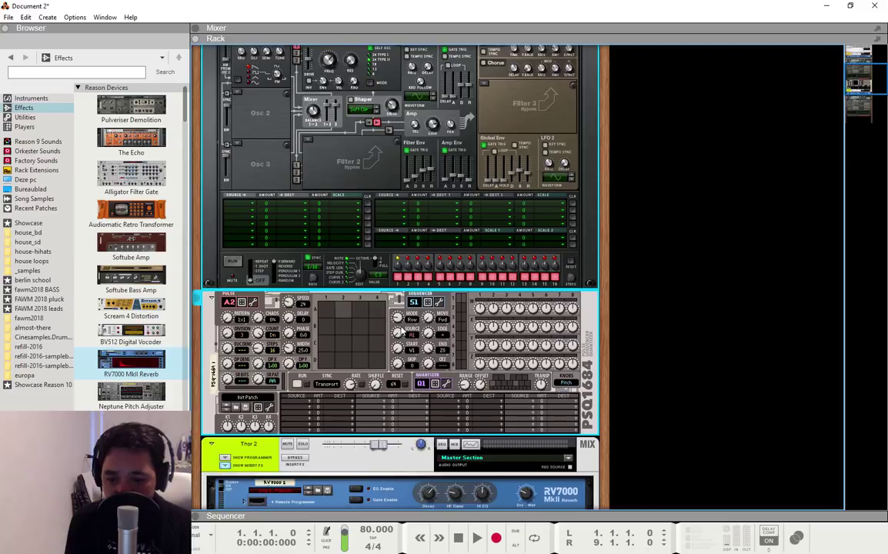
pyautogui.moveTo(479, 309)
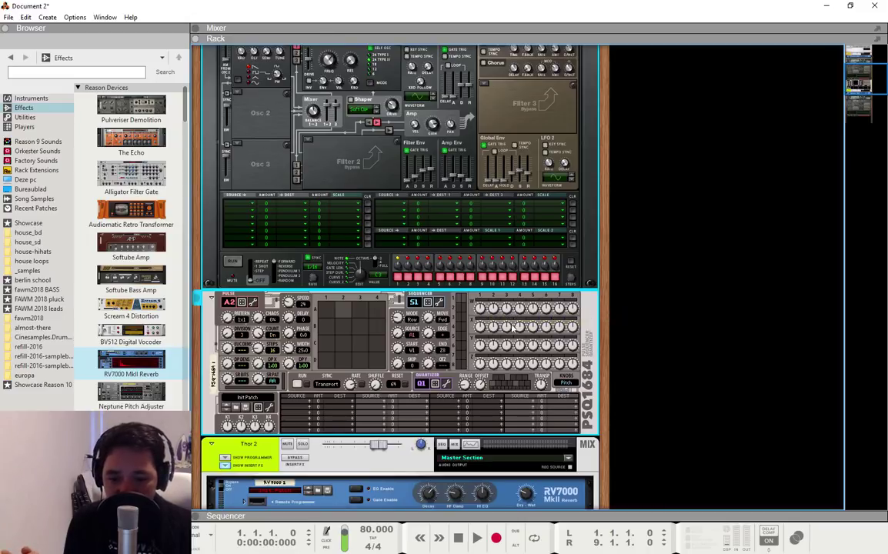
pyautogui.moveTo(551, 335)
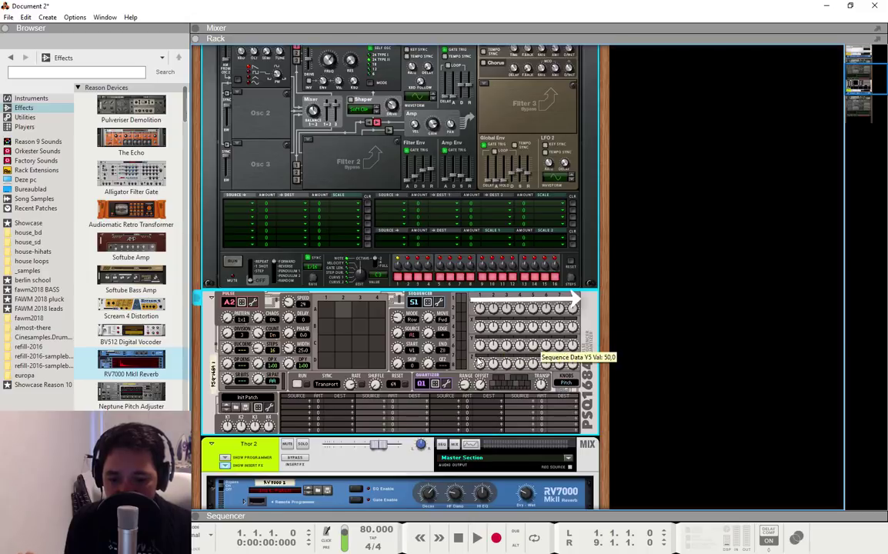
pyautogui.moveTo(487, 326)
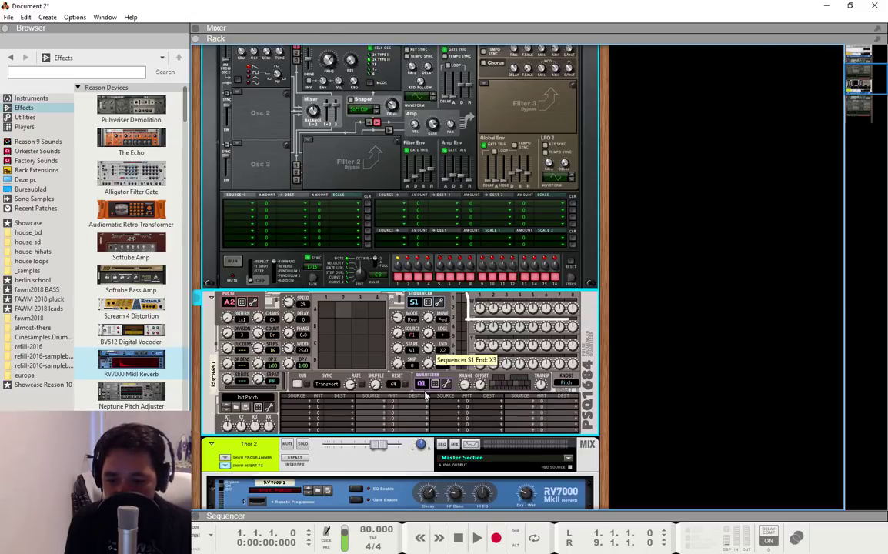
# Display sequencer S2, set its mode to Col, and play the pattern briefly before stopping it.
pyautogui.click(417, 303)
pyautogui.click(422, 321)
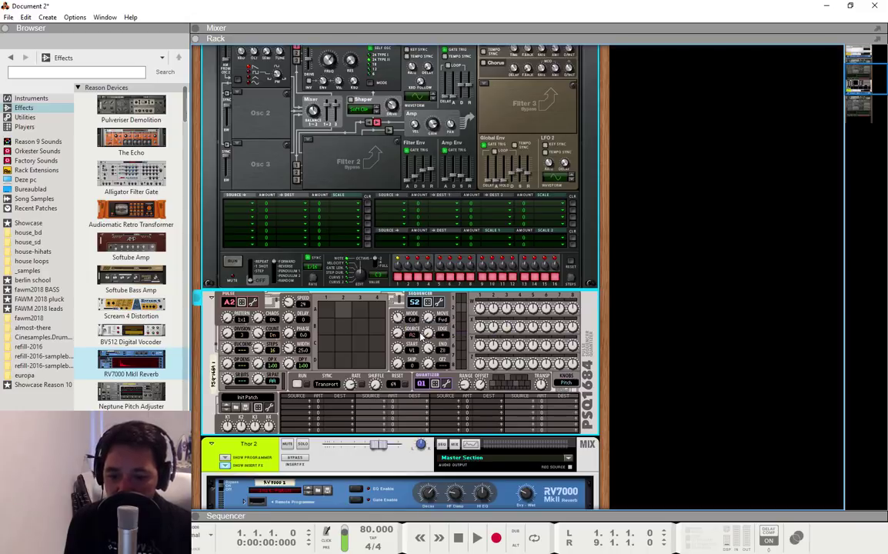
pyautogui.click(475, 539)
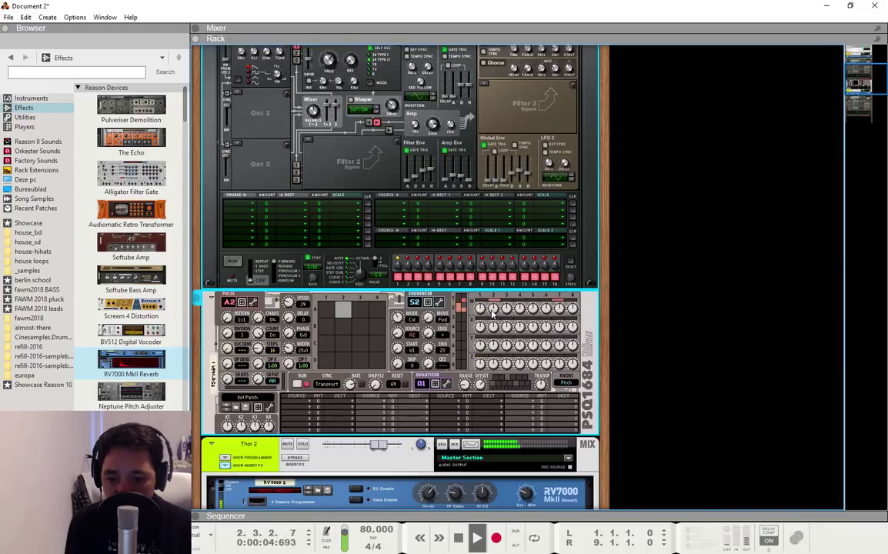
pyautogui.click(459, 537)
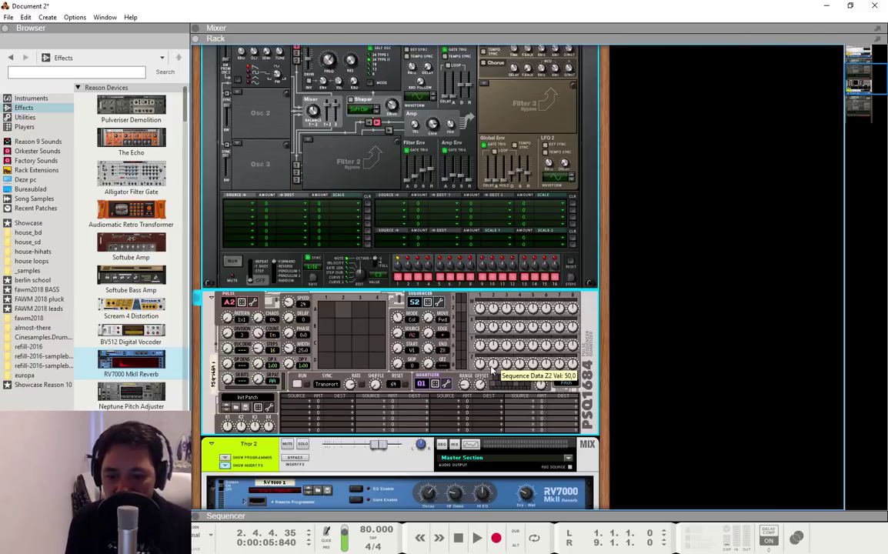
# Set sequencer S2's end step to Z2, replay the pattern from the song start, and stop it.
pyautogui.moveTo(429, 360); pyautogui.dragTo(428, 358)
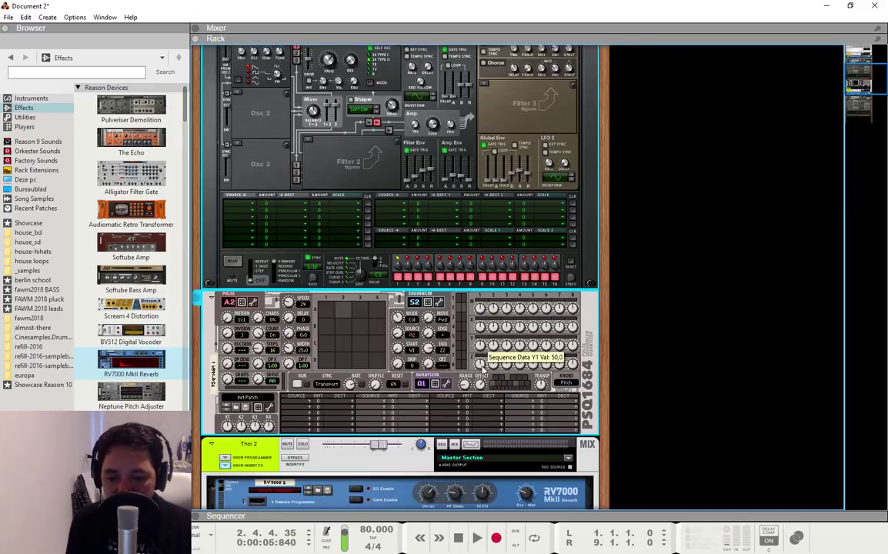
pyautogui.click(458, 538)
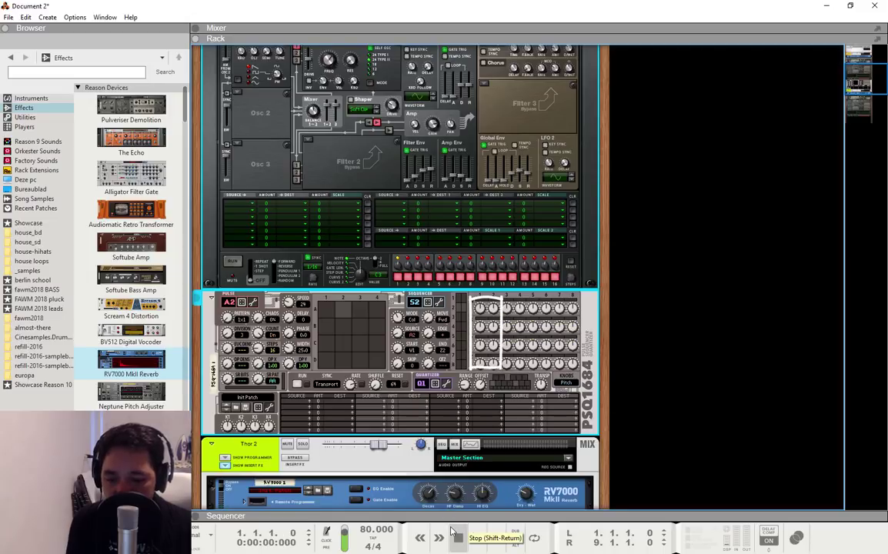
pyautogui.click(477, 538)
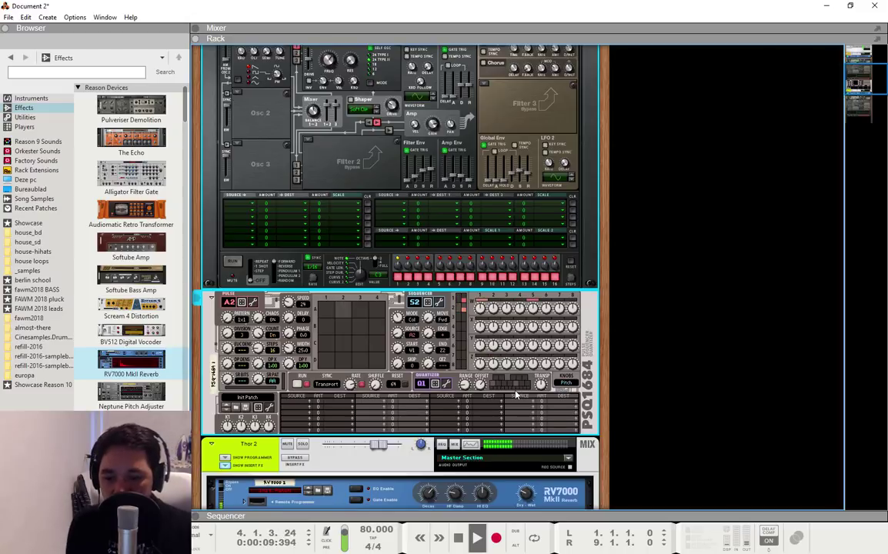
pyautogui.click(460, 545)
pyautogui.click(459, 545)
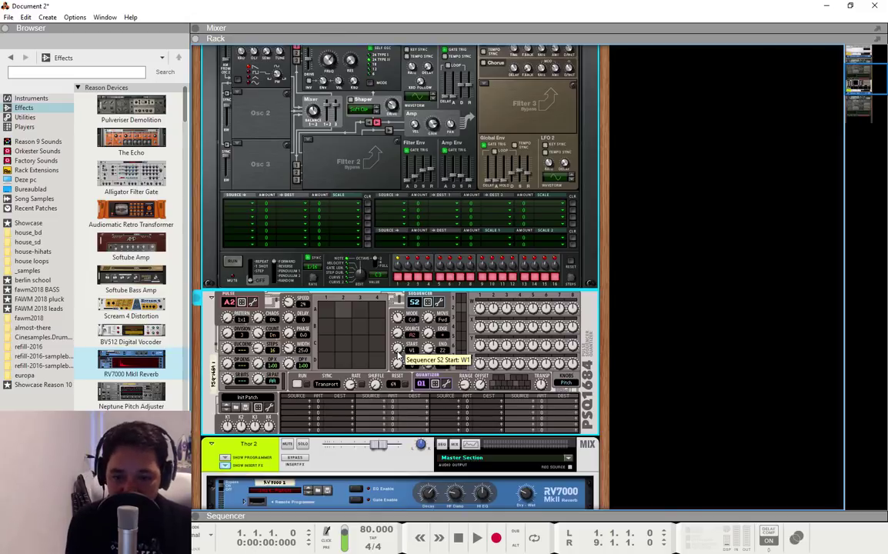
# Assign a quantizer to sequencer S2 and quantizer Q1 to sequencer S1, checking the list of available quantizers.
pyautogui.click(283, 282)
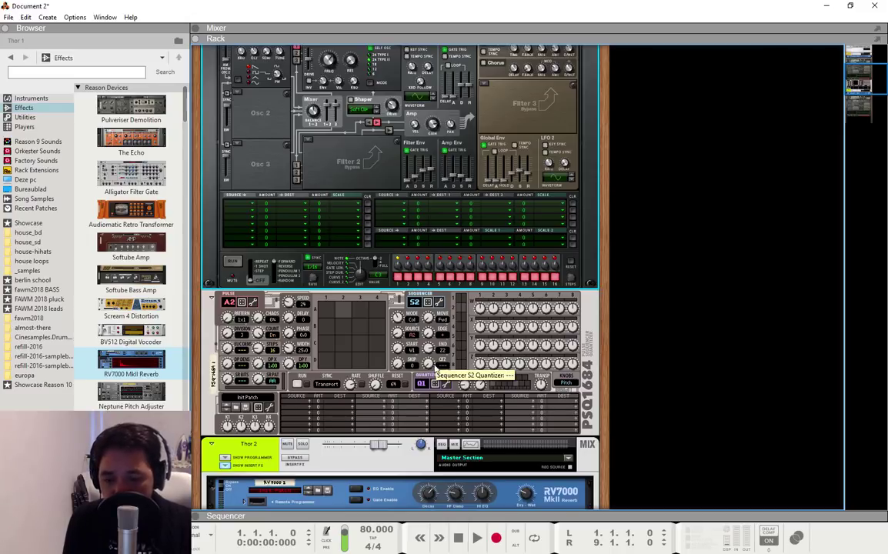
pyautogui.moveTo(429, 363); pyautogui.dragTo(429, 361)
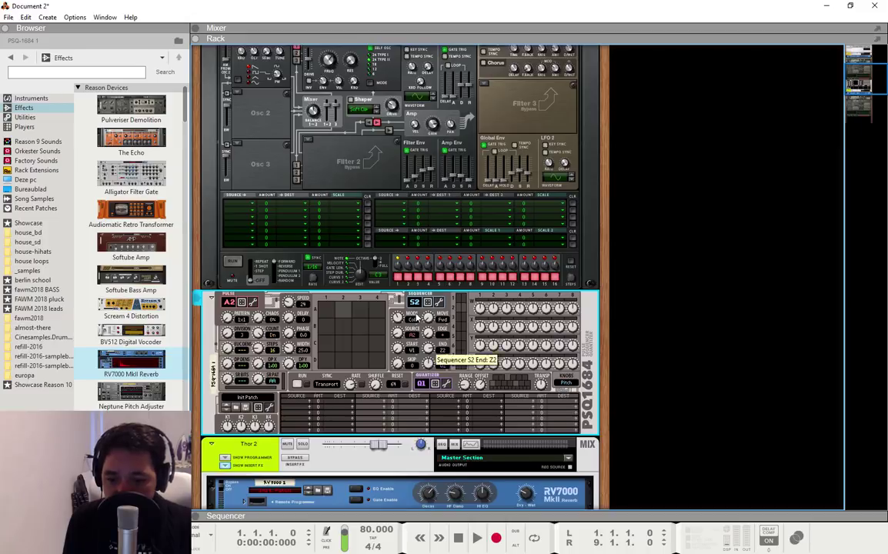
pyautogui.click(414, 302)
pyautogui.click(428, 306)
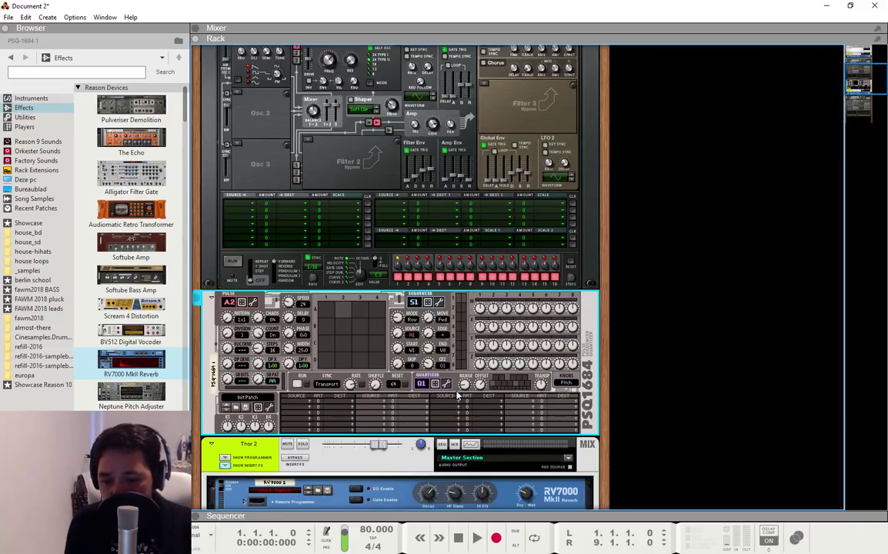
pyautogui.click(423, 384)
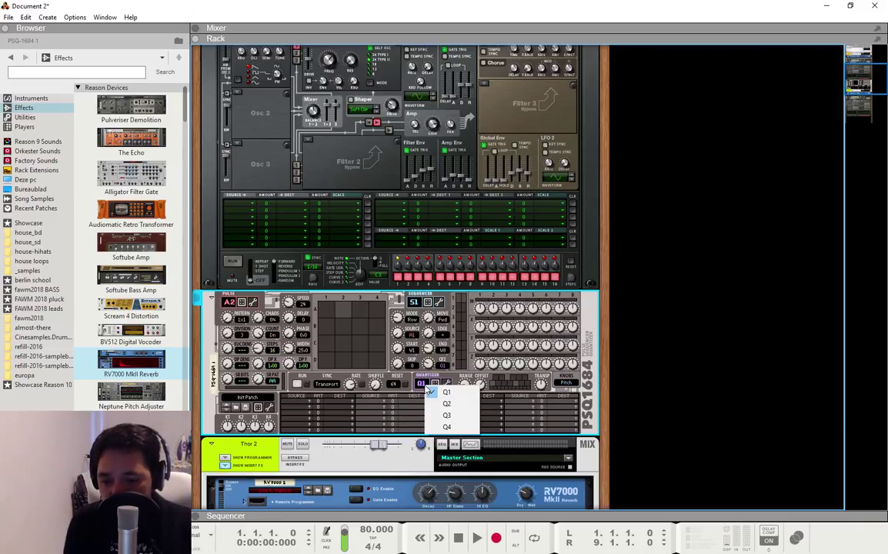
pyautogui.click(446, 427)
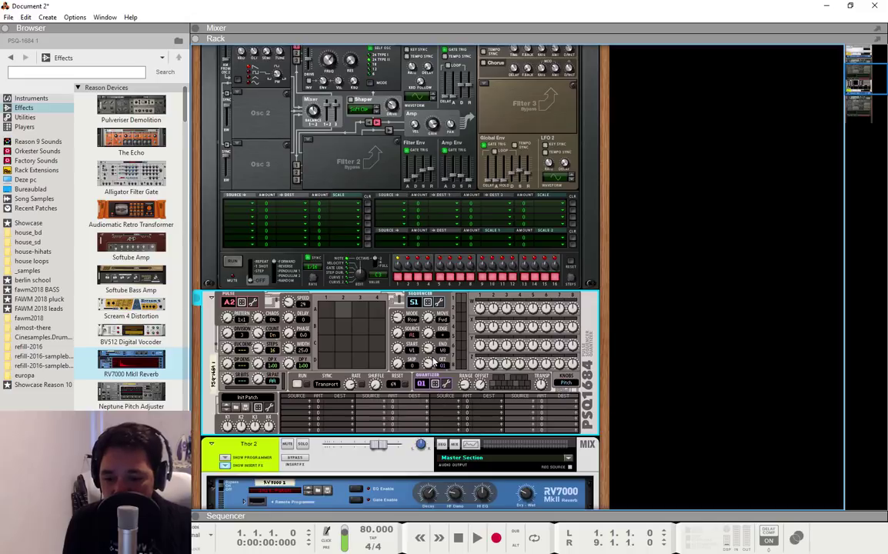
# Review the step data of sequencer S1 and return to sequencer S2, using quantizer Q2 for it.
pyautogui.click(435, 307)
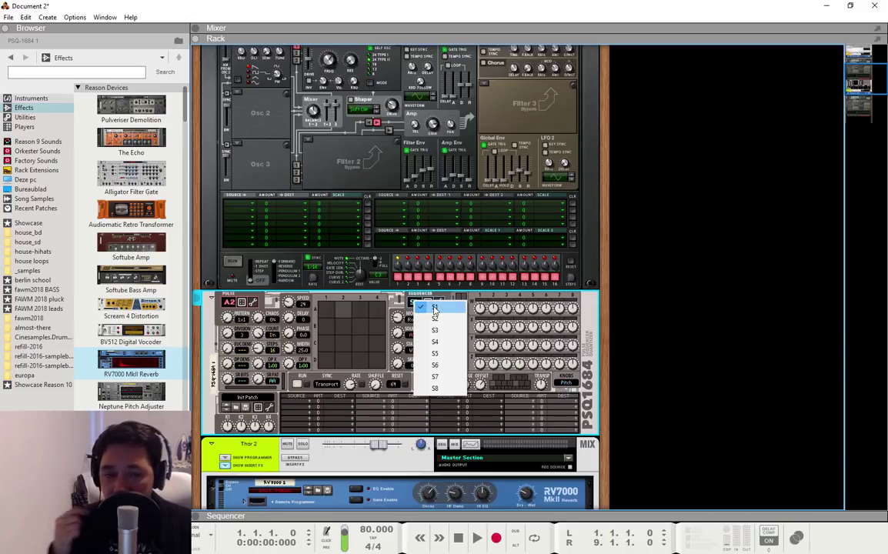
pyautogui.click(435, 319)
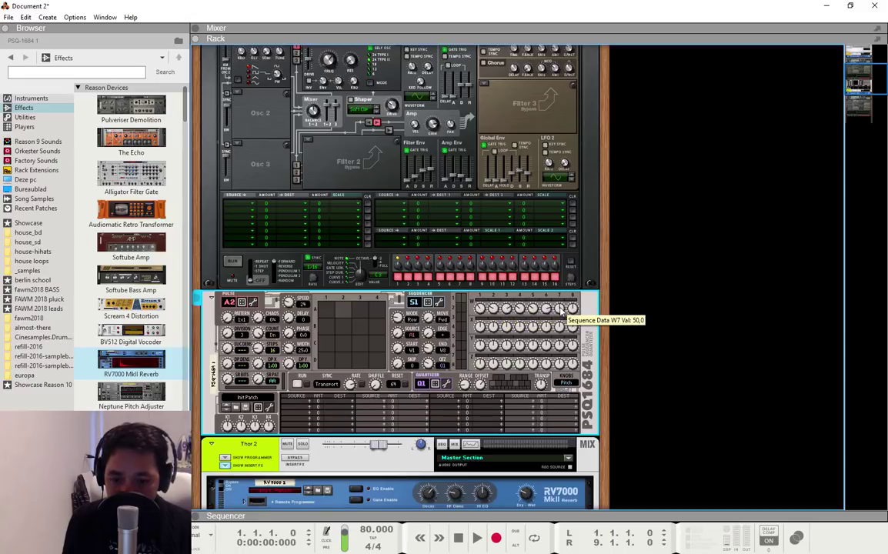
pyautogui.click(415, 301)
pyautogui.click(430, 316)
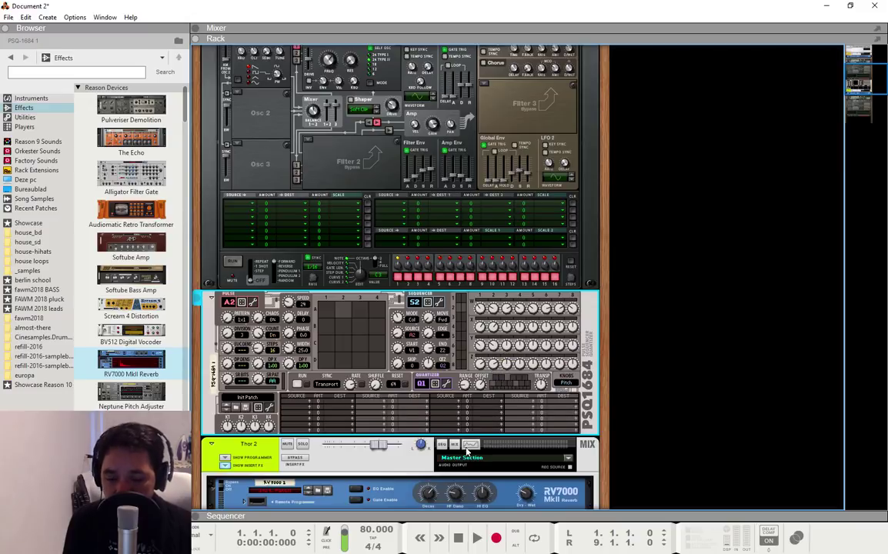
# Play the pattern, display quantizer Q2's settings during playback, and stop.
pyautogui.click(477, 541)
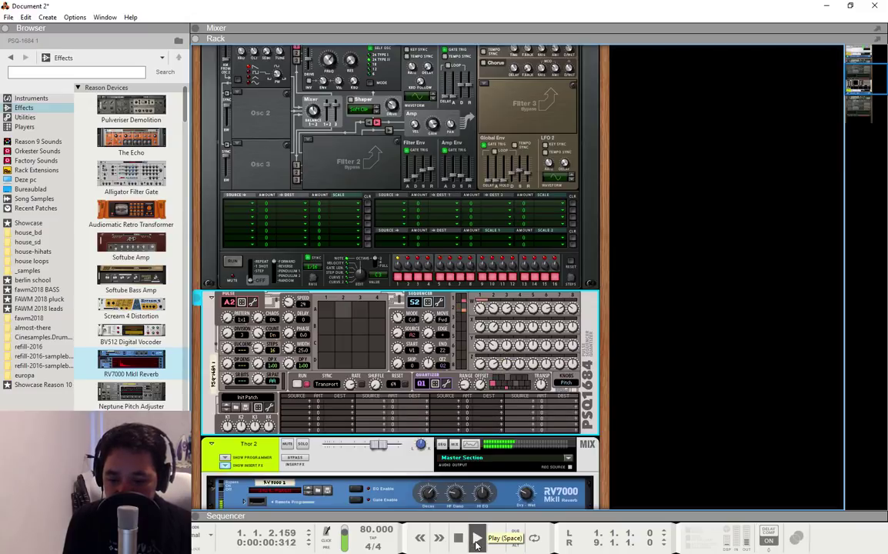
pyautogui.click(423, 384)
pyautogui.click(448, 398)
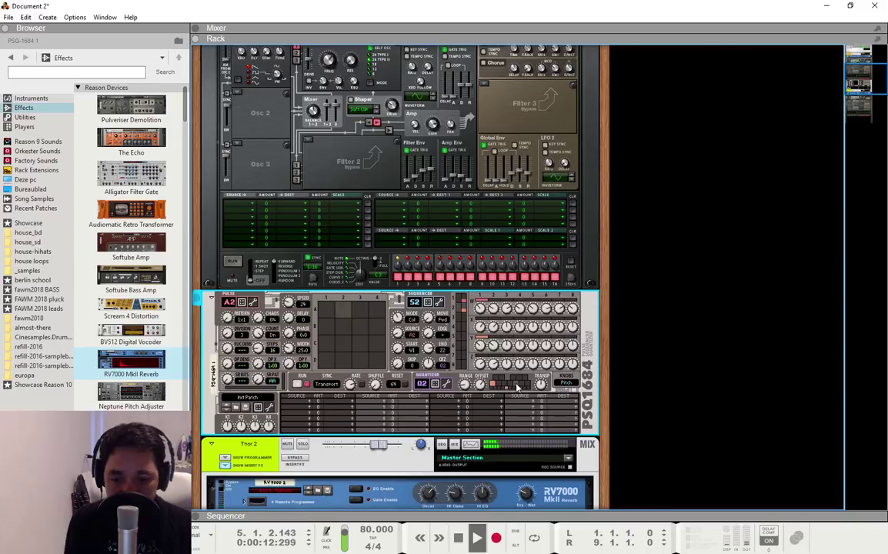
pyautogui.click(459, 538)
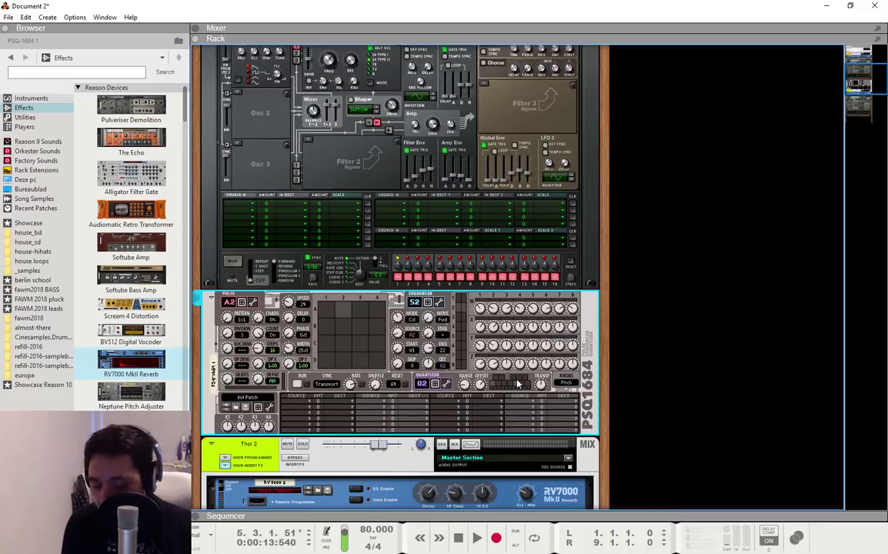
# Show the on-screen piano keys to examine the note layout, close them, and return to the song start.
pyautogui.press('F4')
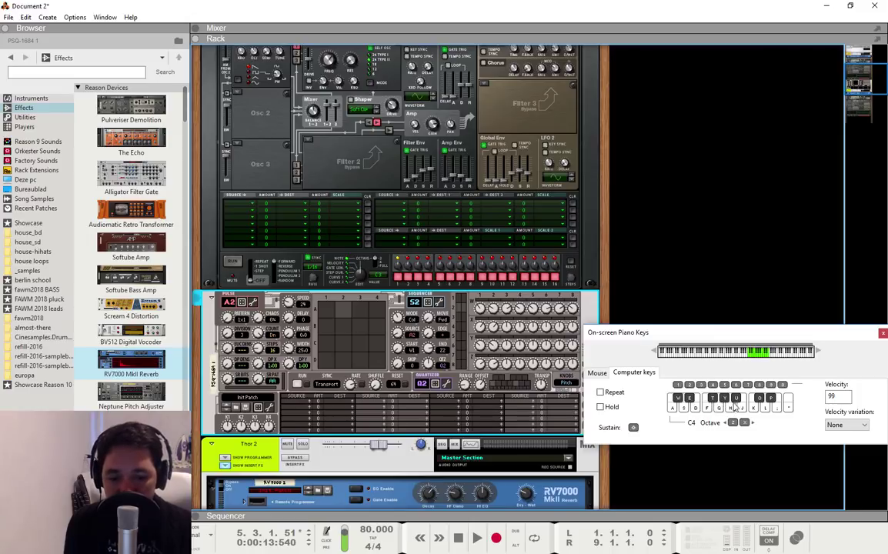
pyautogui.press('F4')
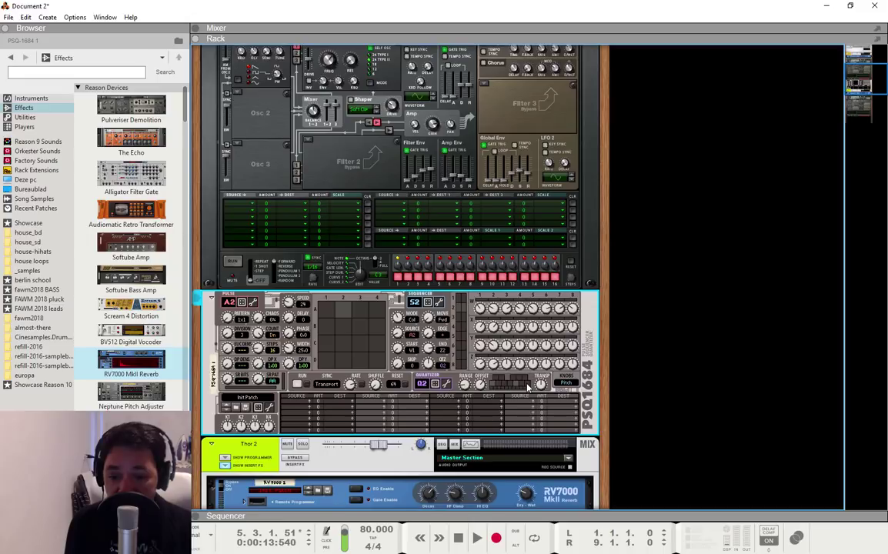
pyautogui.click(457, 539)
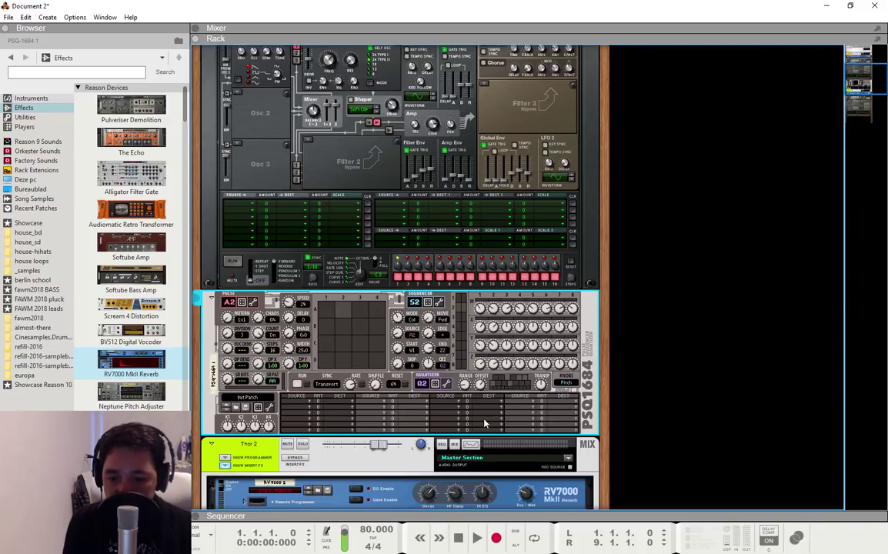
# Display quantizer Q1, play the pattern while setting sequence data Y2 to 31.3, and stop playback.
pyautogui.click(427, 387)
pyautogui.click(466, 398)
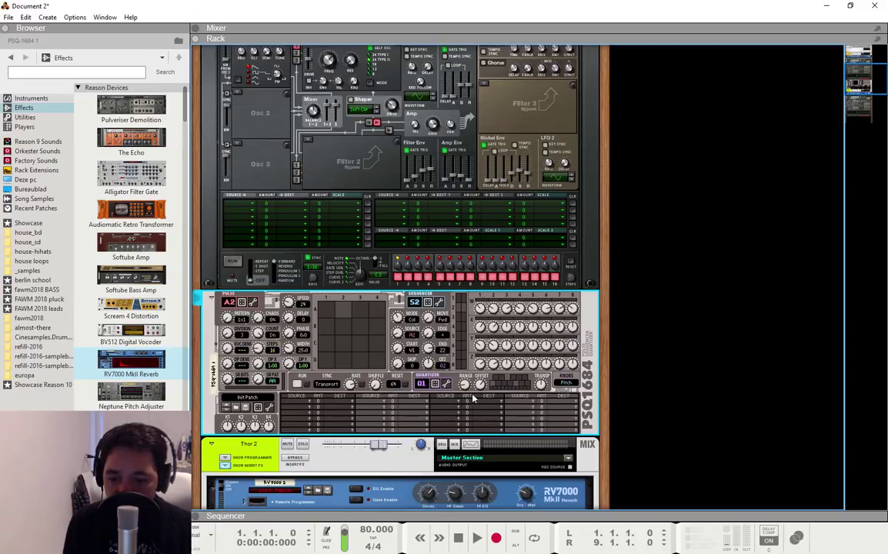
pyautogui.click(475, 538)
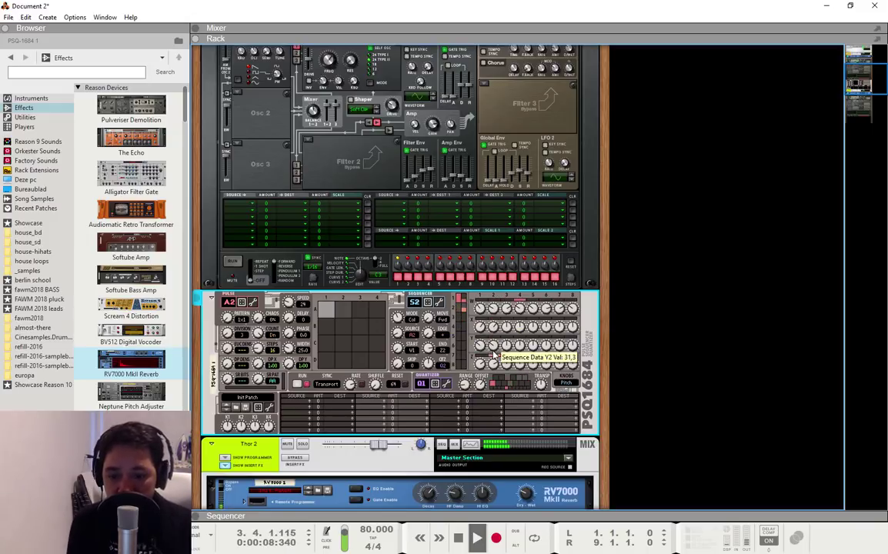
pyautogui.click(458, 538)
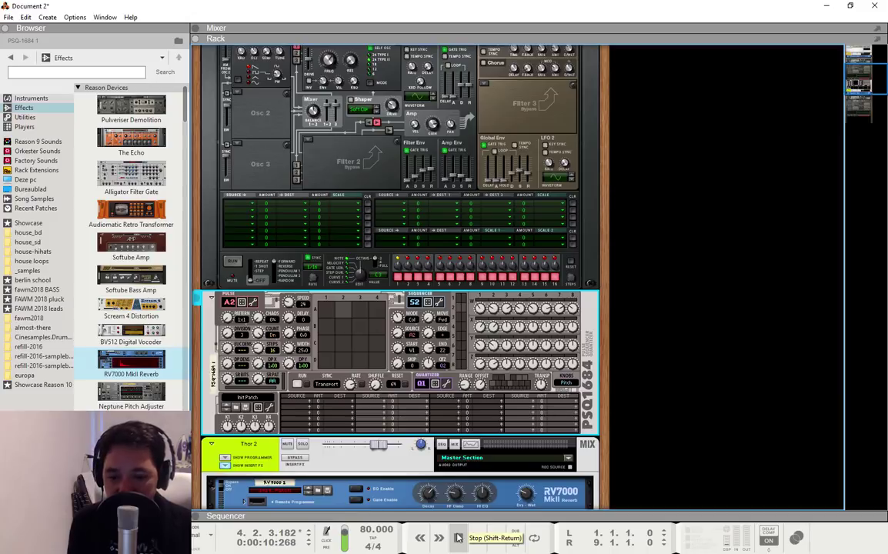
# Set sequencer S1's end step to X2 and sequencer S2's end step to Z3.
pyautogui.click(400, 304)
pyautogui.click(417, 309)
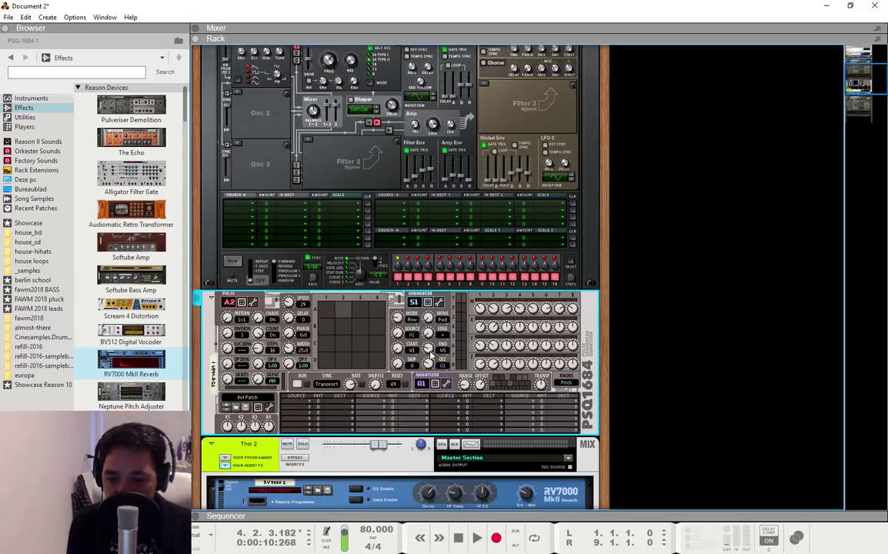
pyautogui.scroll(1, 427, 351)
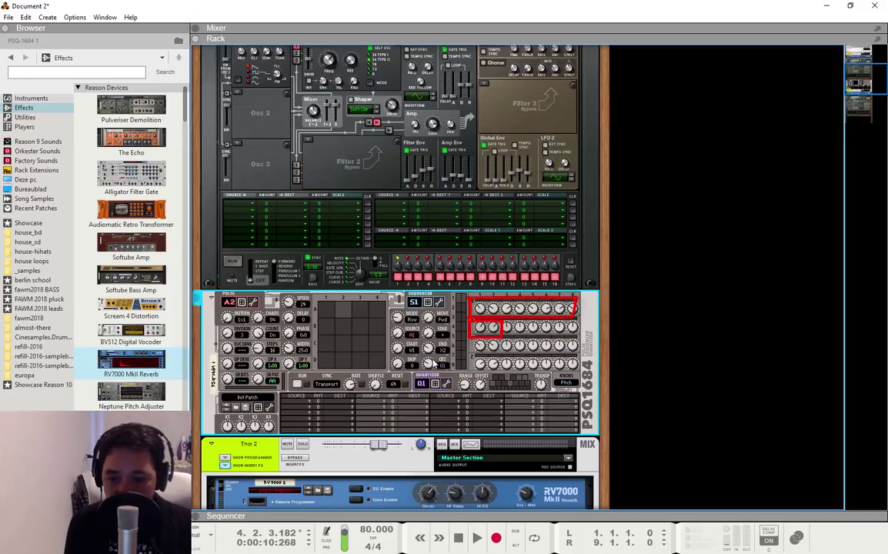
pyautogui.click(413, 301)
pyautogui.click(423, 331)
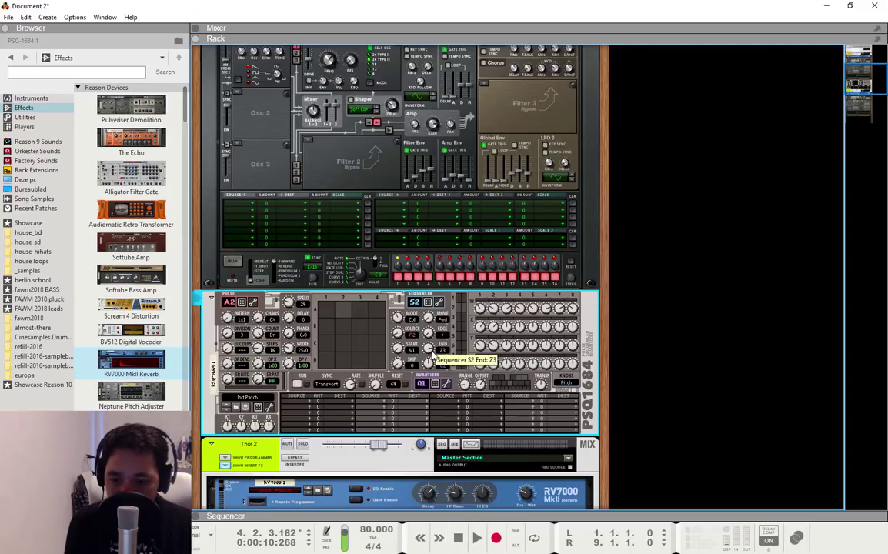
# Return to the song start and play the pattern to examine both sequencers' step movement.
pyautogui.click(458, 538)
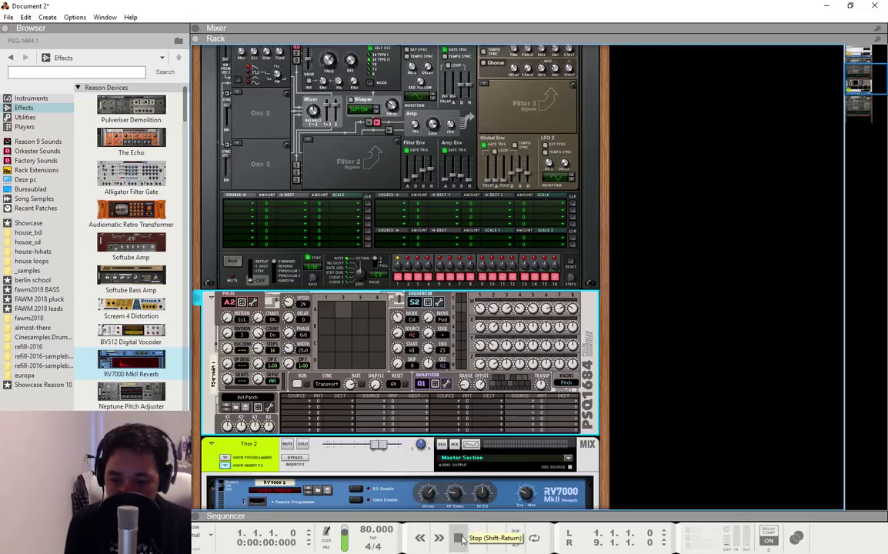
pyautogui.click(476, 538)
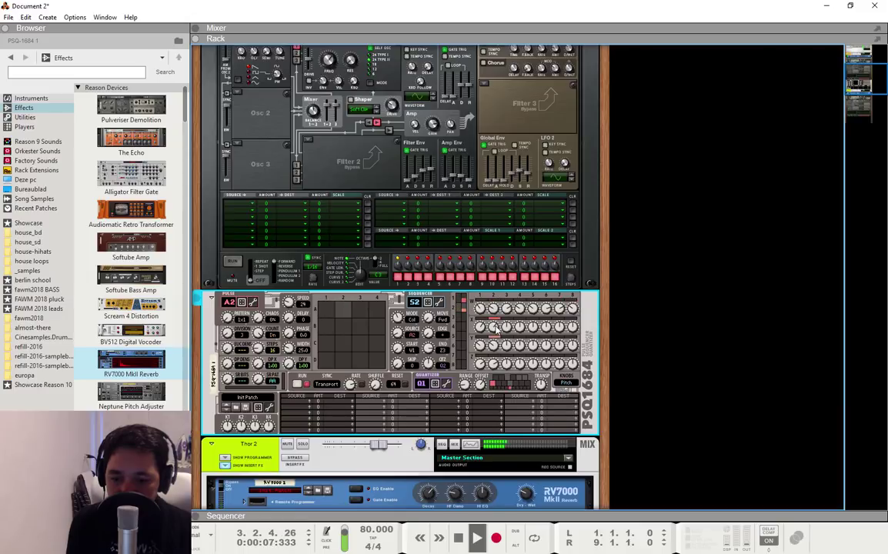
pyautogui.moveTo(486, 309)
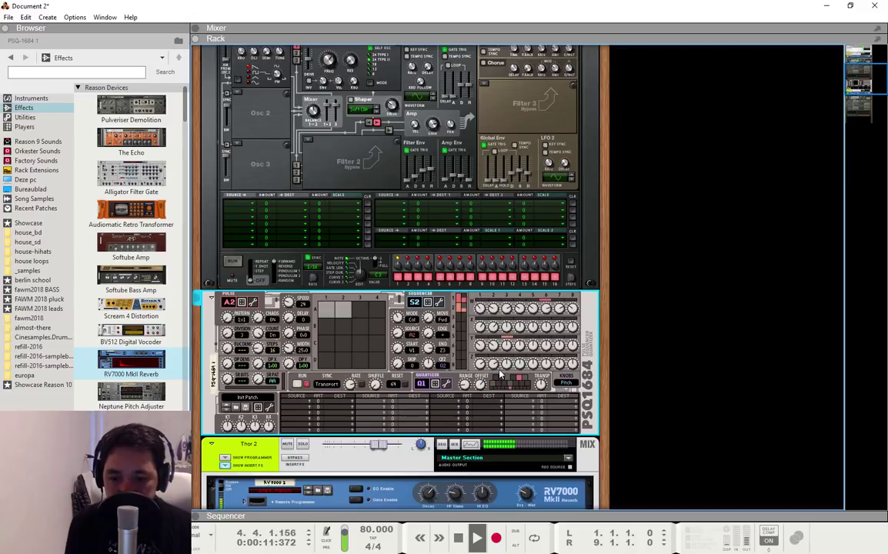
pyautogui.moveTo(495, 366)
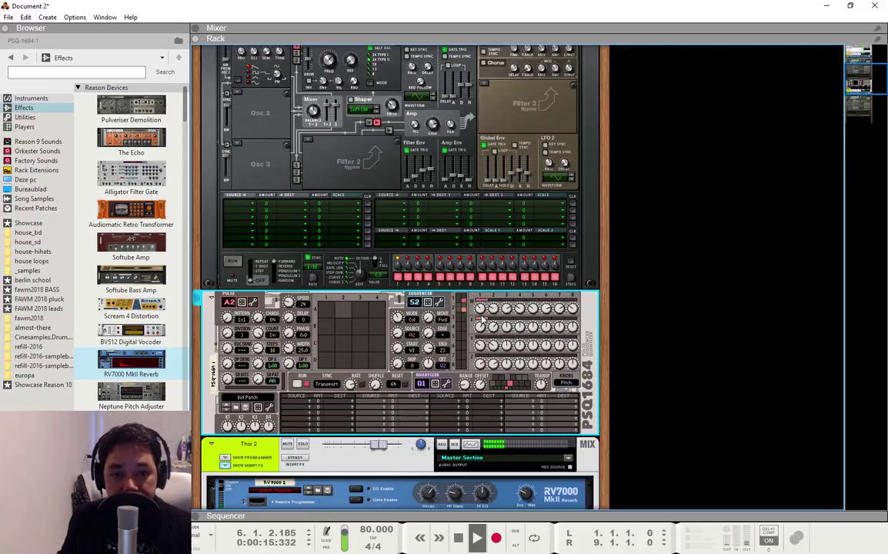
# Enable the tempo-synced delay effect on both Thor 1 and Thor 2.
pyautogui.scroll(-10, 481, 323)
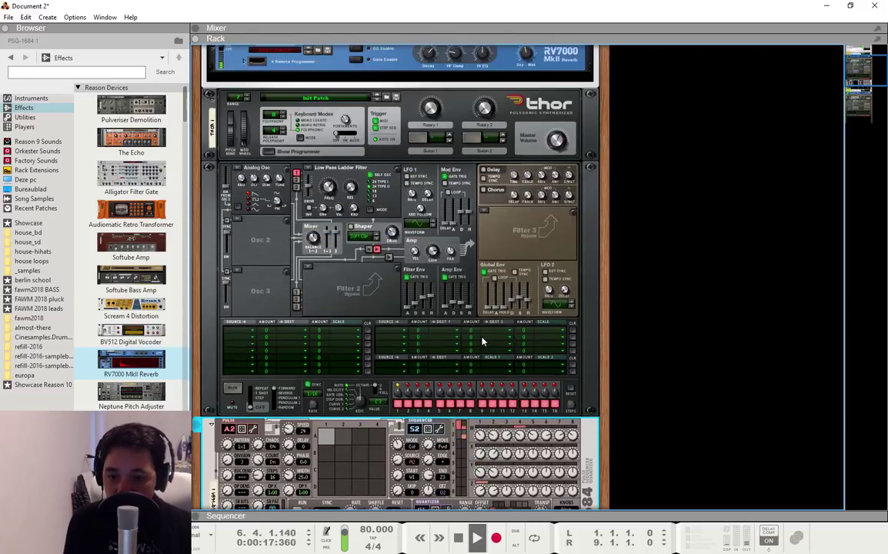
pyautogui.click(437, 194)
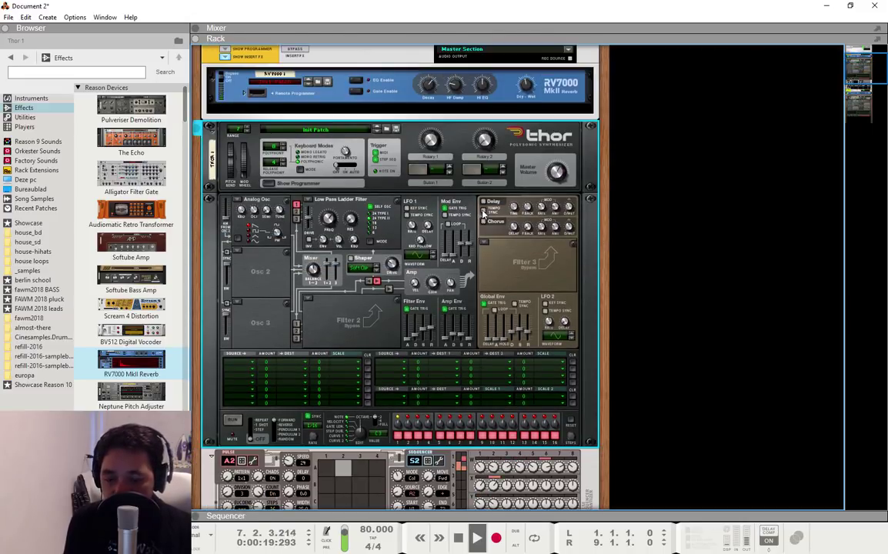
pyautogui.click(484, 202)
pyautogui.scroll(-8, 523, 211)
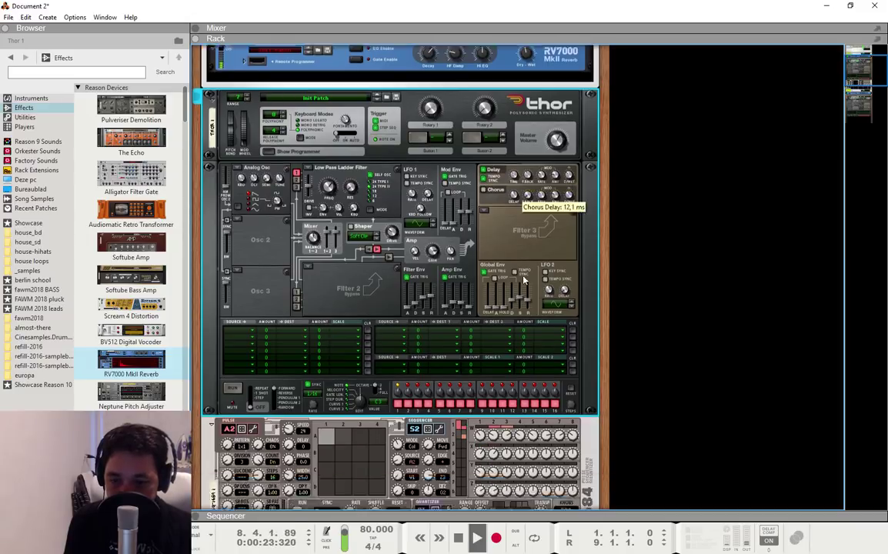
pyautogui.scroll(-3, 506, 324)
pyautogui.click(485, 293)
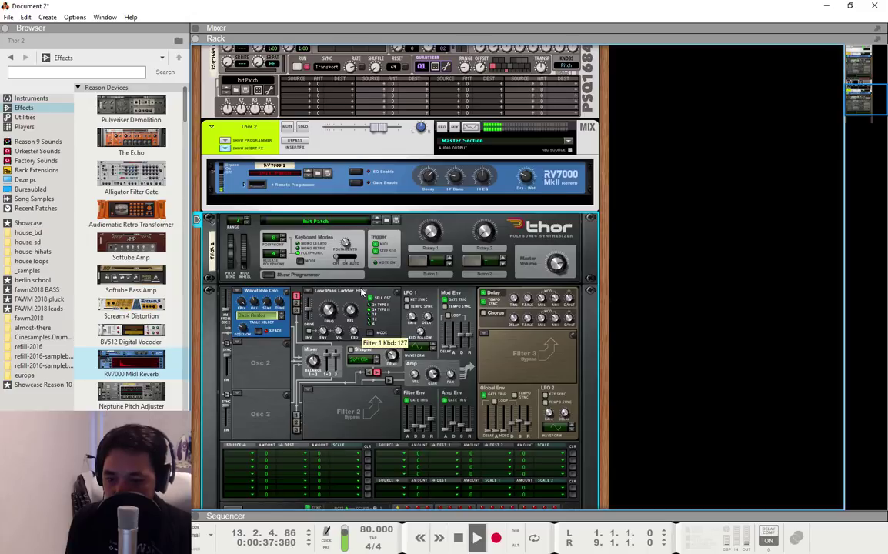
# Set Thor 1's low pass ladder filter resonance to 55 and adjust its keyboard tracking and frequency.
pyautogui.scroll(5, 338, 269)
pyautogui.scroll(-6, 315, 242)
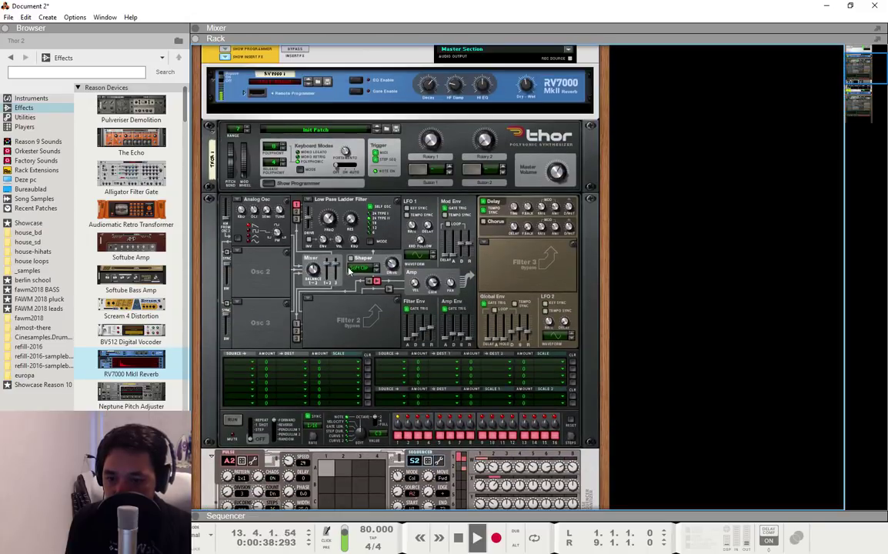
pyautogui.click(348, 218)
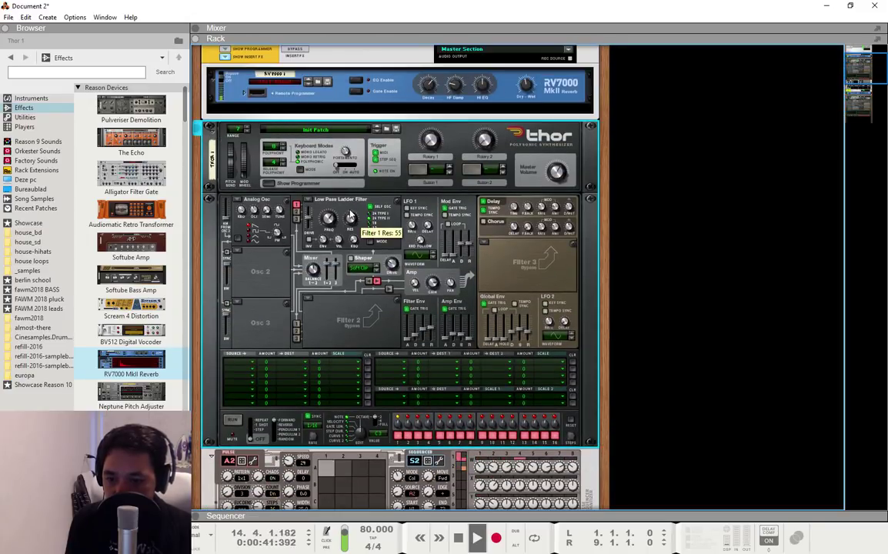
pyautogui.moveTo(352, 240); pyautogui.dragTo(329, 218)
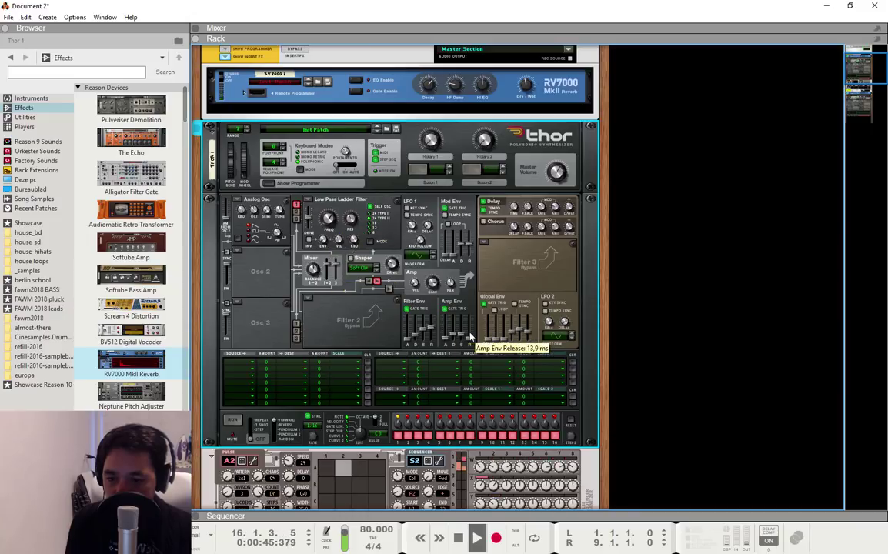
# Collapse the second Thor's programmer and add a third Thor Polysonic Synthesizer below it.
pyautogui.scroll(-3, 464, 342)
pyautogui.scroll(-4, 460, 345)
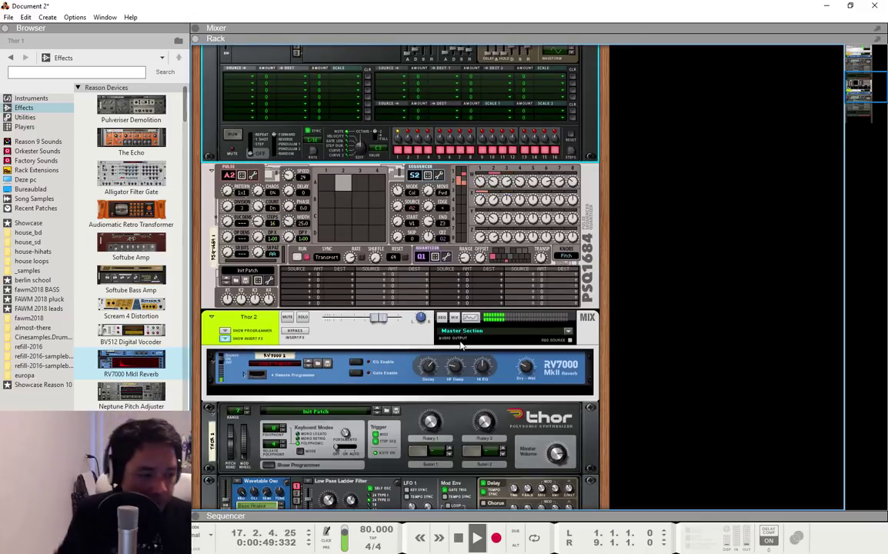
pyautogui.scroll(6, 464, 308)
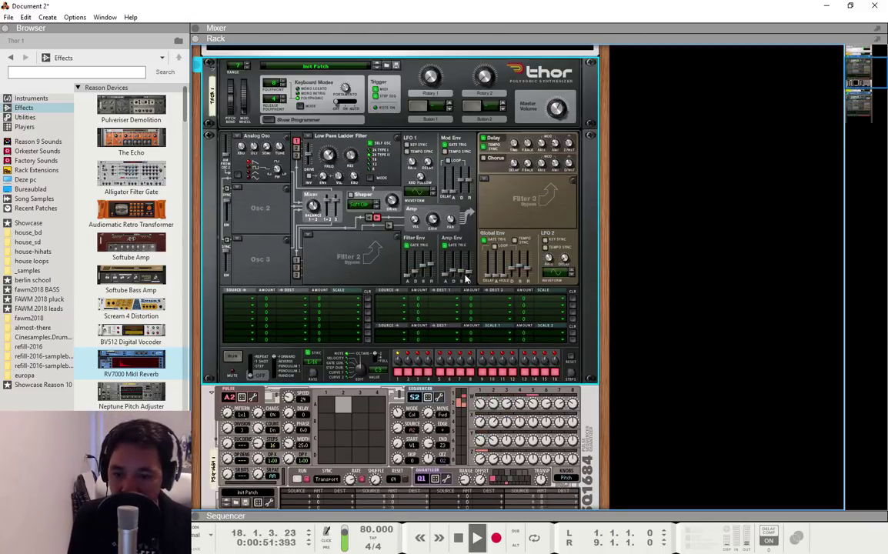
pyautogui.scroll(-6, 450, 350)
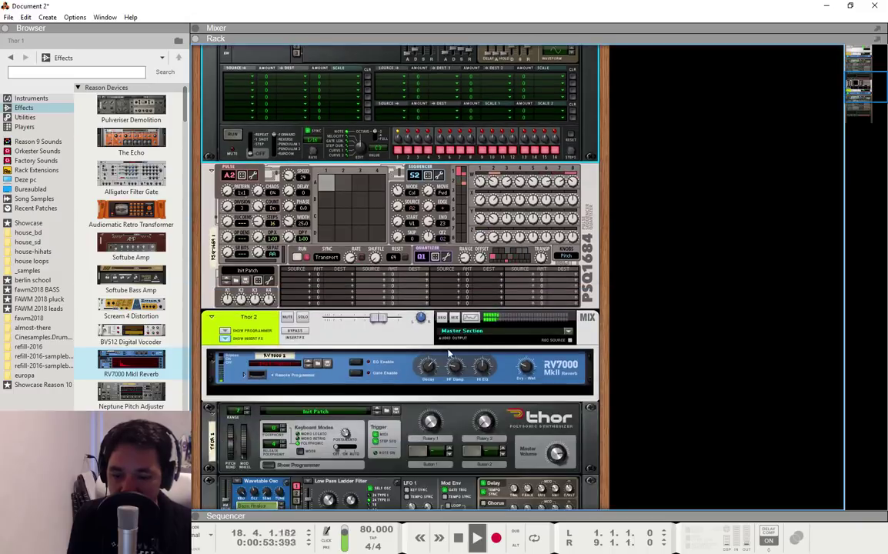
pyautogui.scroll(-4, 450, 350)
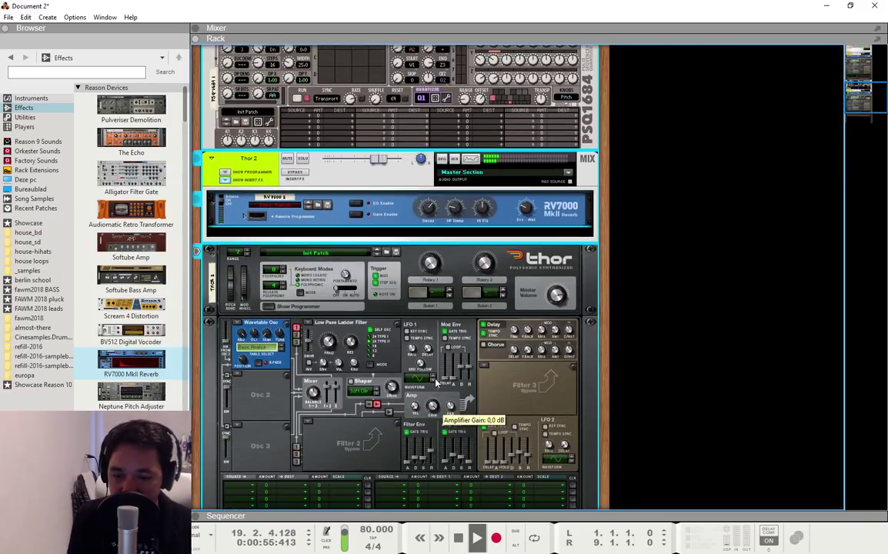
pyautogui.scroll(-1, 436, 382)
pyautogui.scroll(6, 416, 370)
pyautogui.scroll(-3, 327, 398)
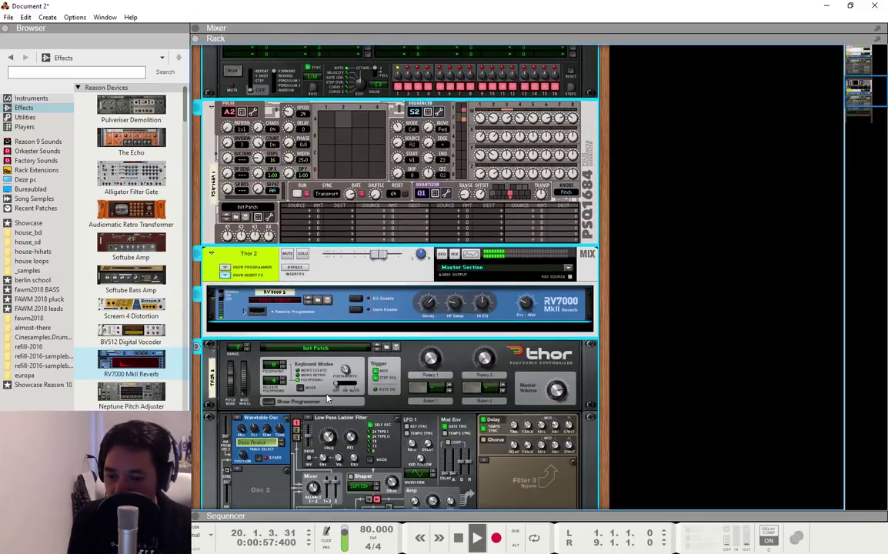
pyautogui.click(328, 398)
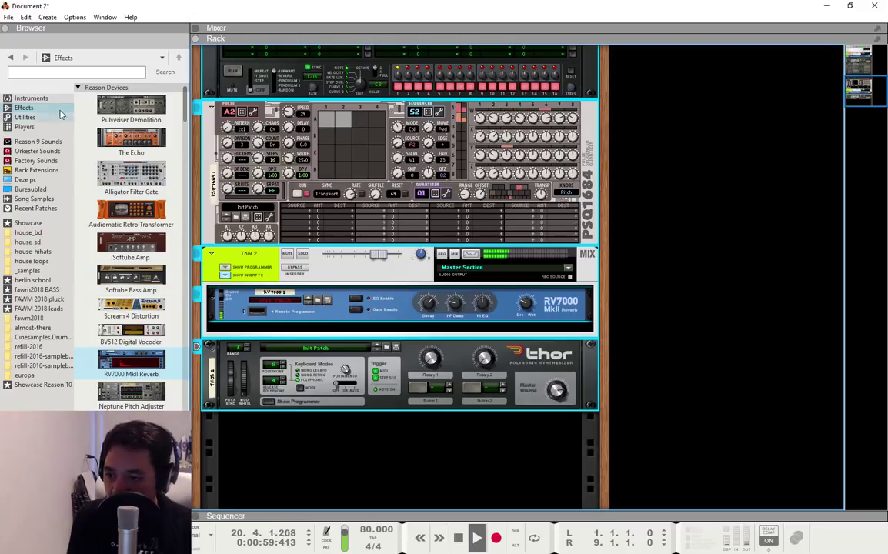
pyautogui.click(31, 98)
pyautogui.moveTo(130, 215); pyautogui.dragTo(348, 414)
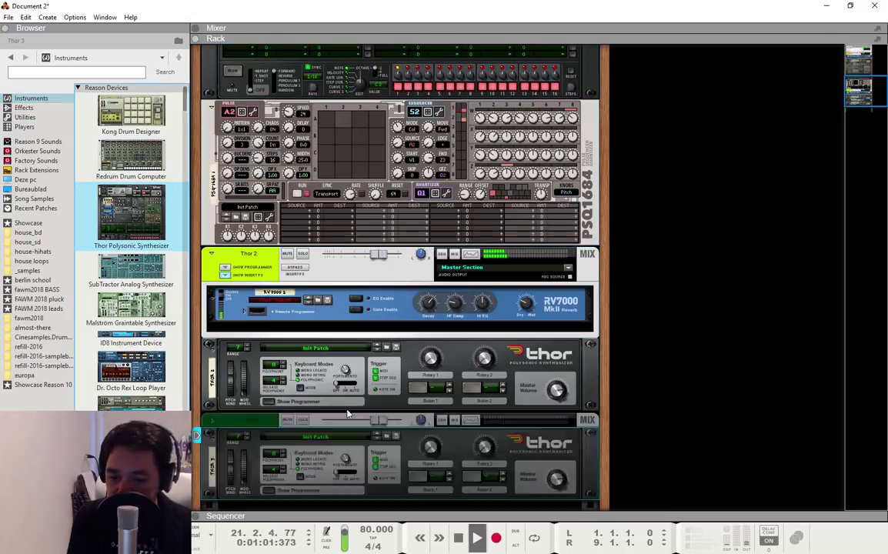
# Display pulse A3 on the PSQ-1684 and cable its sequencer 3 gate and note outputs to the third Thor.
pyautogui.scroll(4, 308, 231)
pyautogui.click(233, 240)
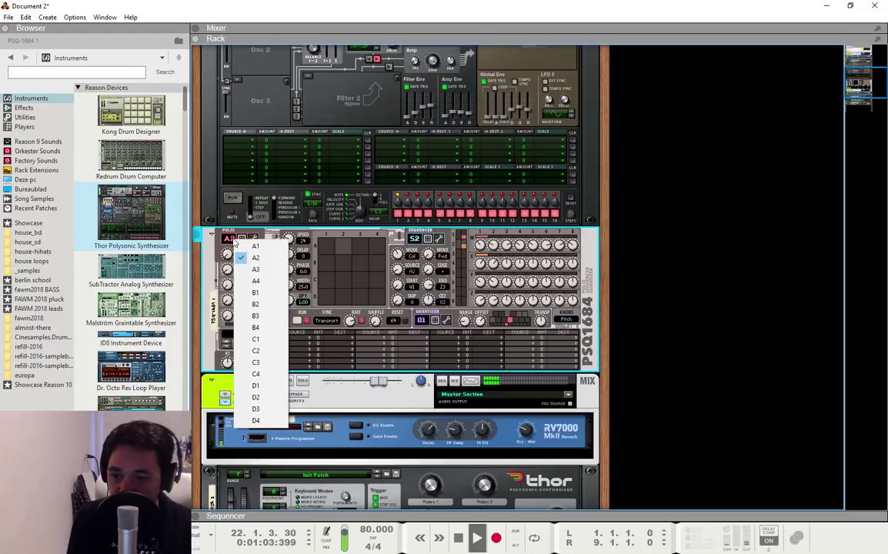
pyautogui.click(249, 271)
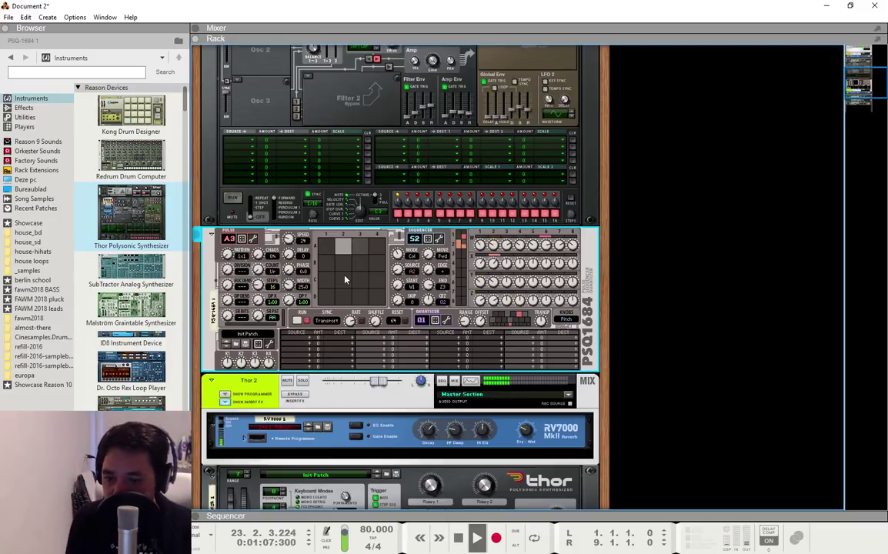
pyautogui.press('Tab')
pyautogui.scroll(-5, 359, 240)
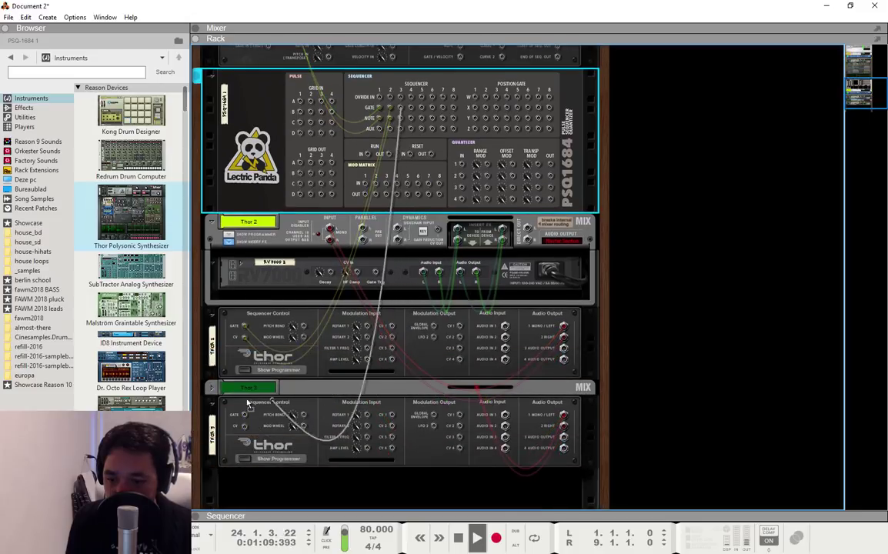
pyautogui.click(265, 404)
pyautogui.scroll(5, 400, 308)
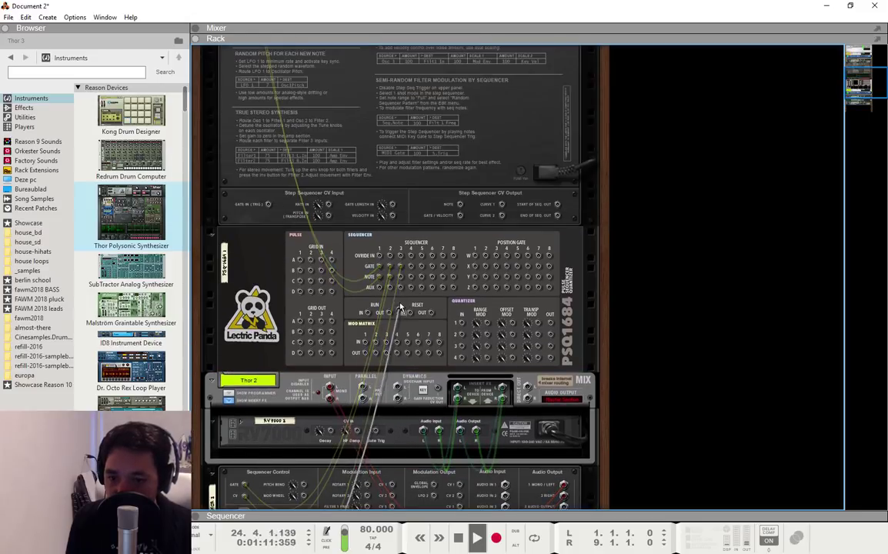
pyautogui.press('Tab')
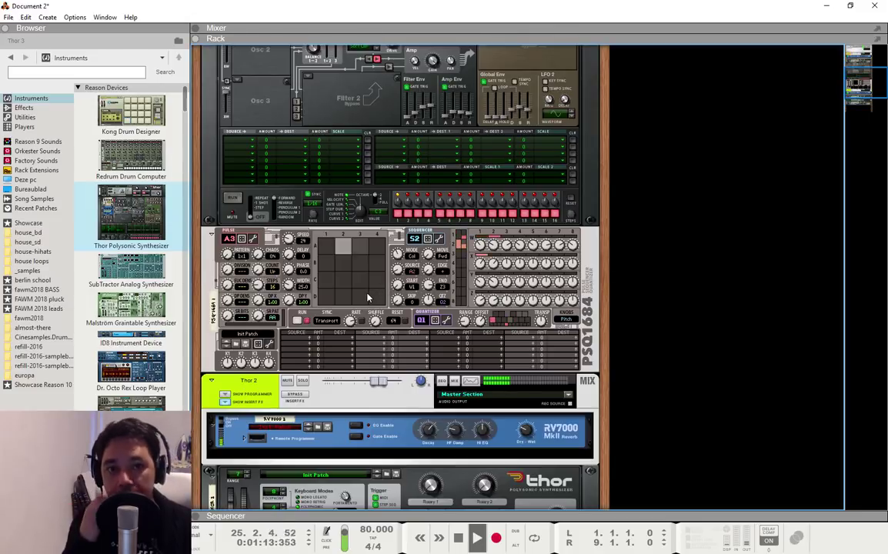
# Set pulse A3 to speed 12, division 1 and count Dn.
pyautogui.click(293, 248)
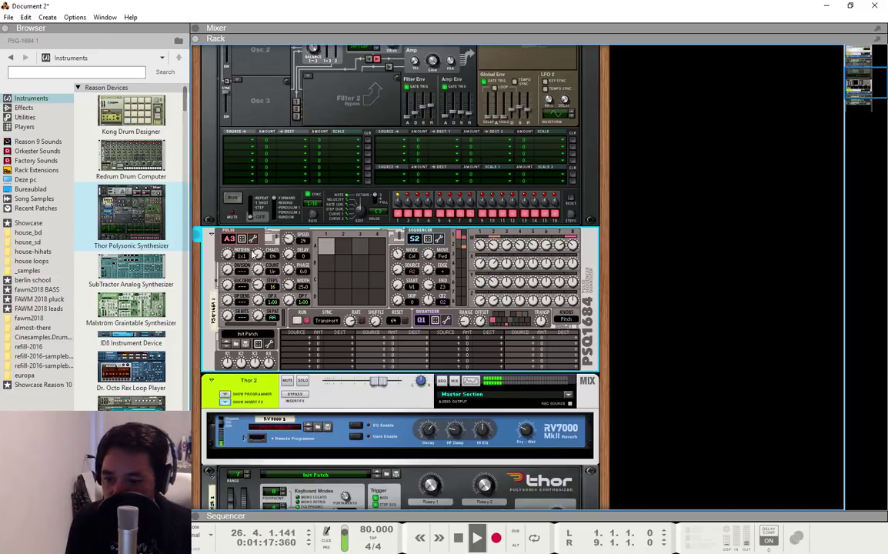
pyautogui.moveTo(287, 242); pyautogui.dragTo(290, 262)
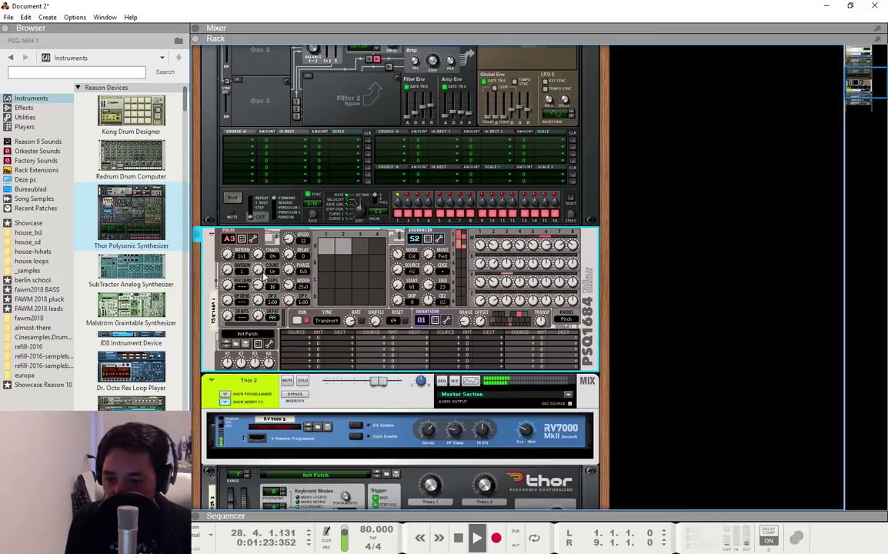
pyautogui.moveTo(257, 271); pyautogui.dragTo(255, 282)
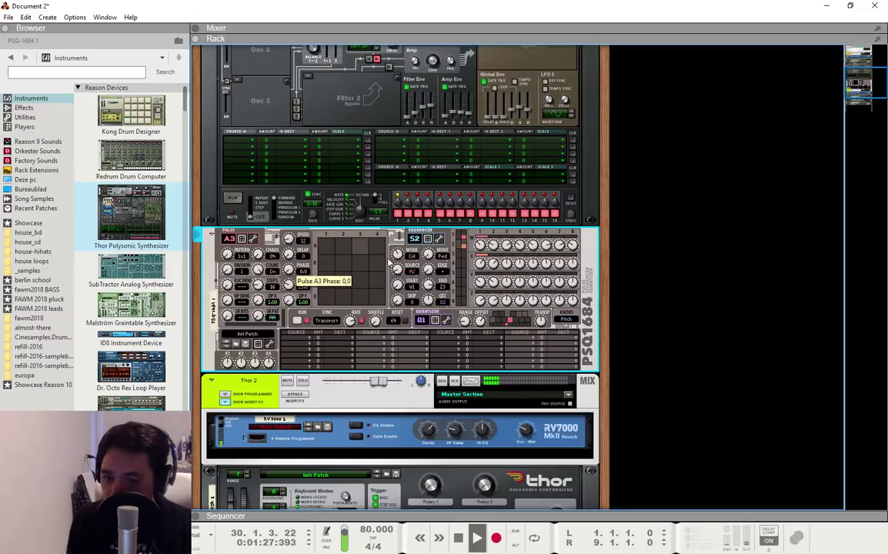
# Set sequencer S3 to Row mode with pulse A3 as its source and quantizer Q1.
pyautogui.click(416, 239)
pyautogui.click(435, 270)
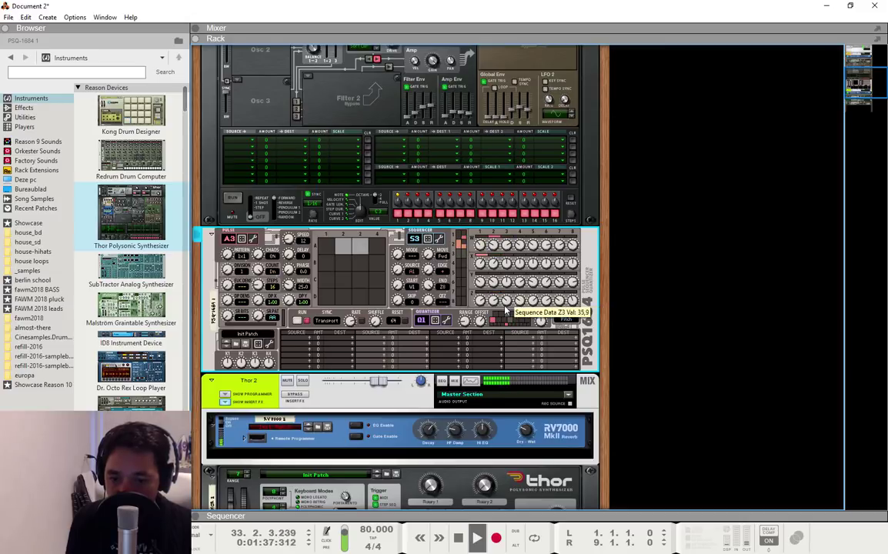
pyautogui.click(420, 321)
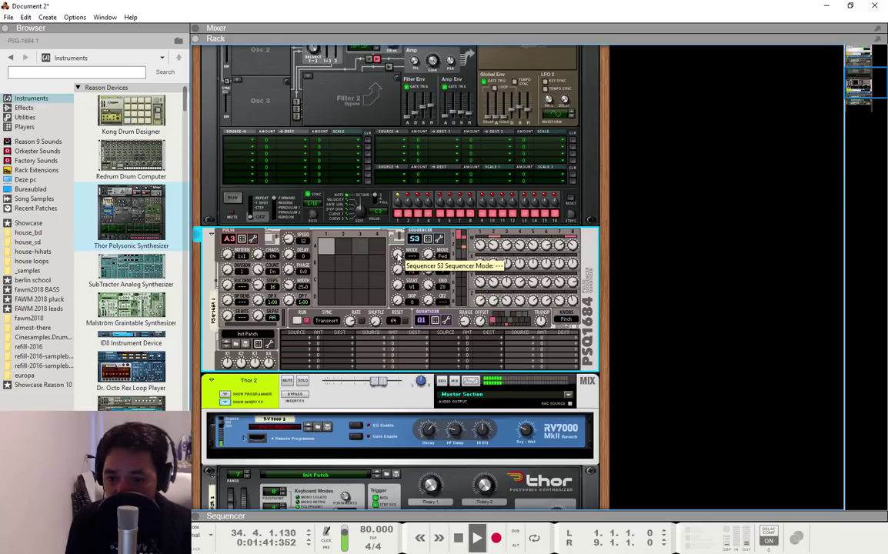
pyautogui.moveTo(397, 255); pyautogui.dragTo(400, 263)
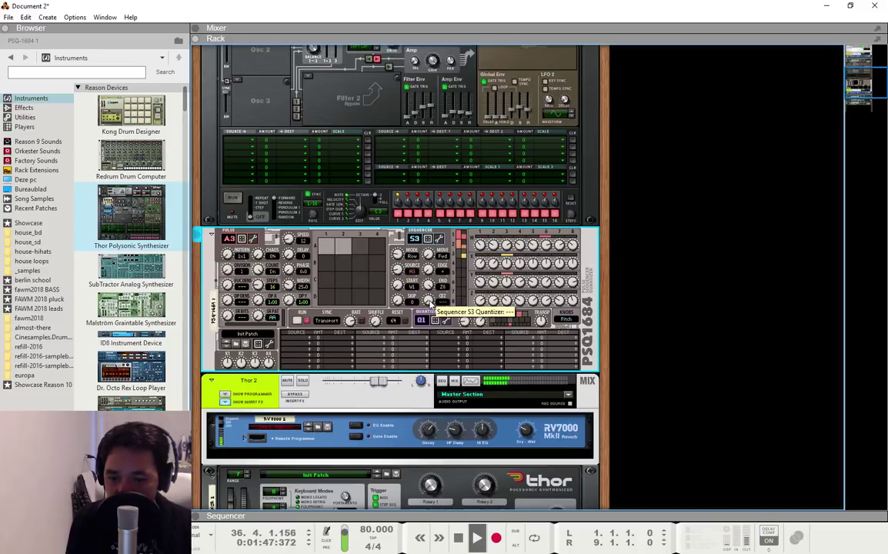
# Show the third Thor's programmer and enable its tempo-synced delay effect.
pyautogui.scroll(-5, 400, 308)
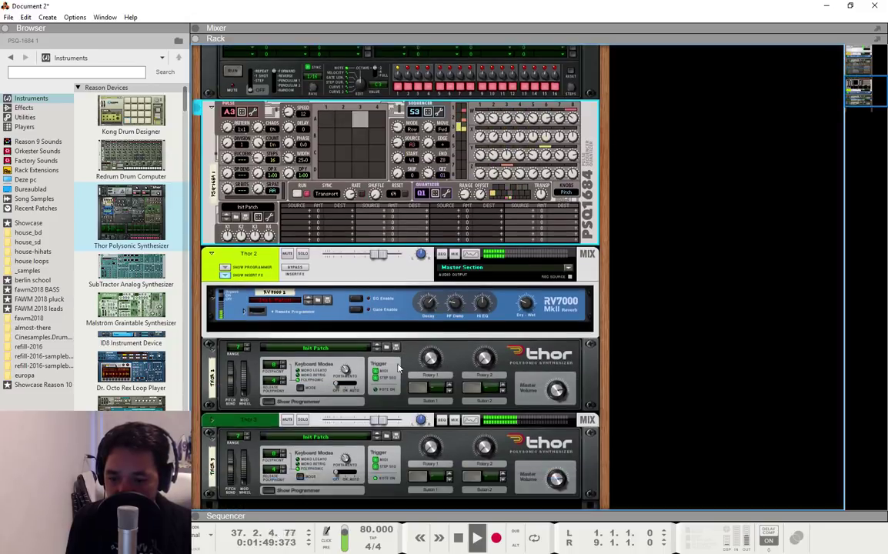
pyautogui.click(273, 396)
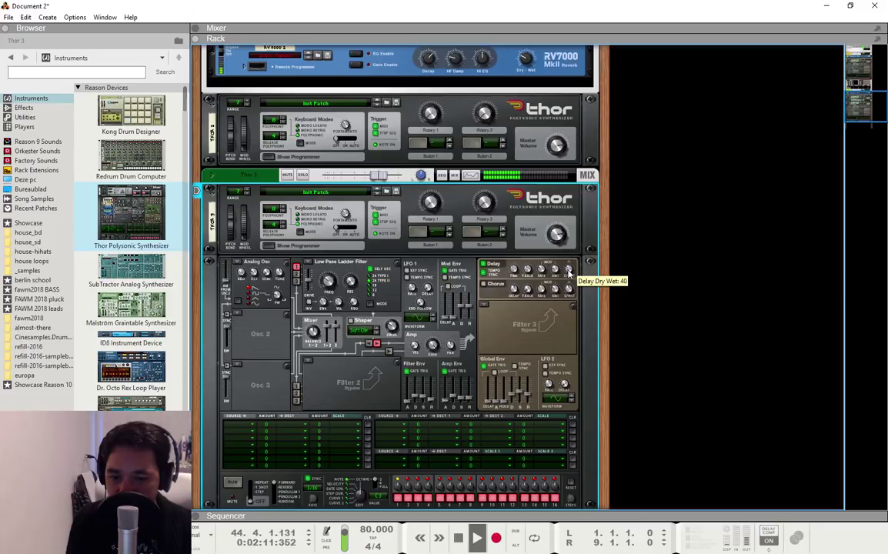
pyautogui.scroll(-10, 462, 332)
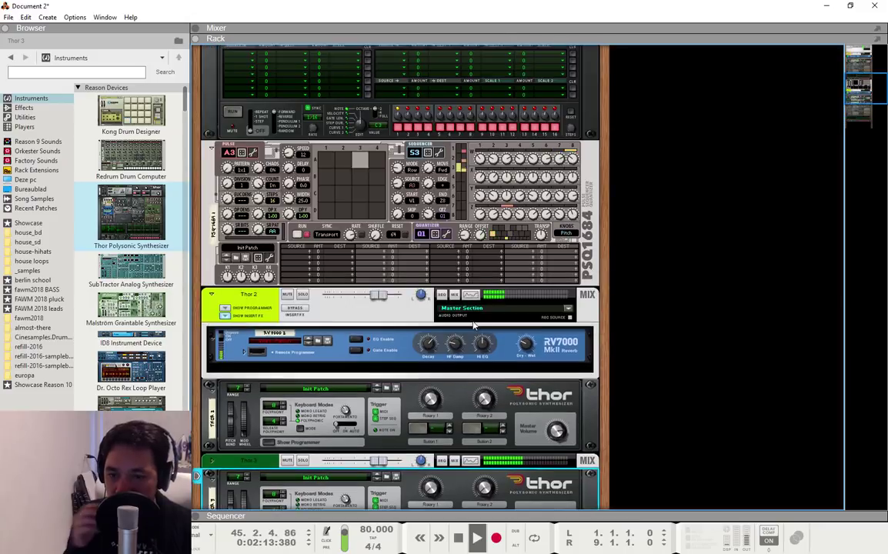
# Set the speed of pulse A3 on the PSQ-1684 to 24.
pyautogui.scroll(3, 461, 332)
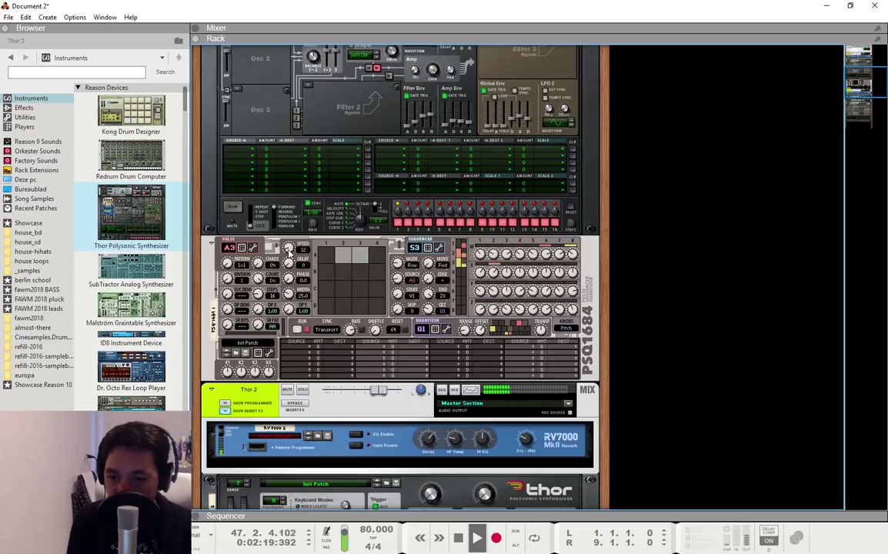
pyautogui.moveTo(288, 250); pyautogui.dragTo(288, 246)
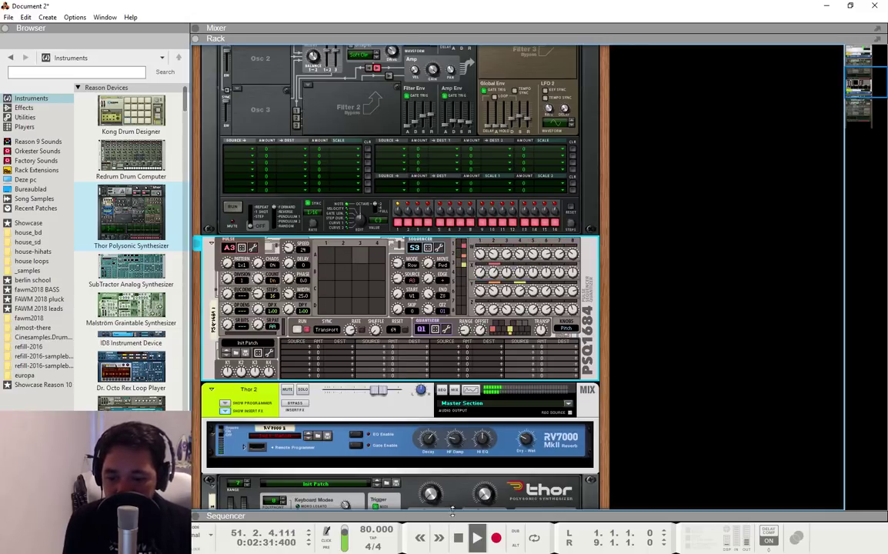
# Stop playback and return the song position to the start, with the PSQ-1684 in view.
pyautogui.scroll(-3, 444, 494)
pyautogui.scroll(-3, 444, 494)
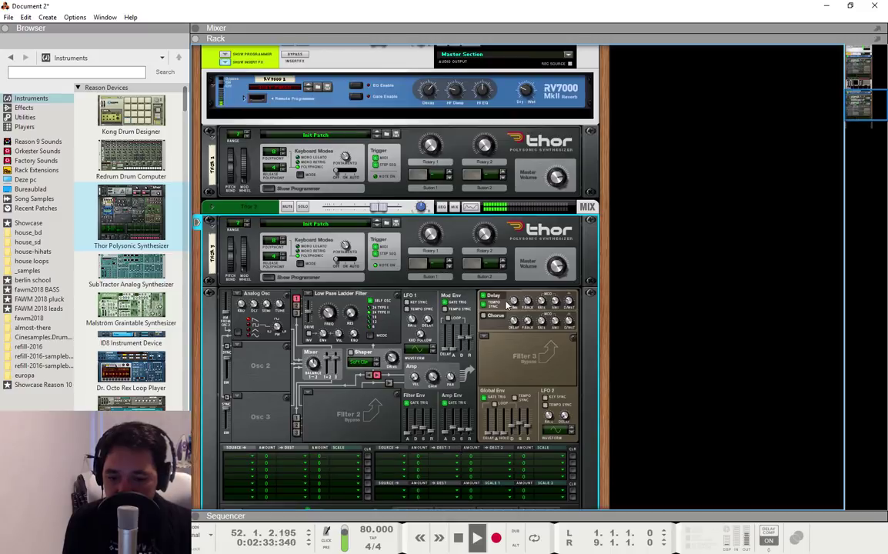
pyautogui.moveTo(515, 310)
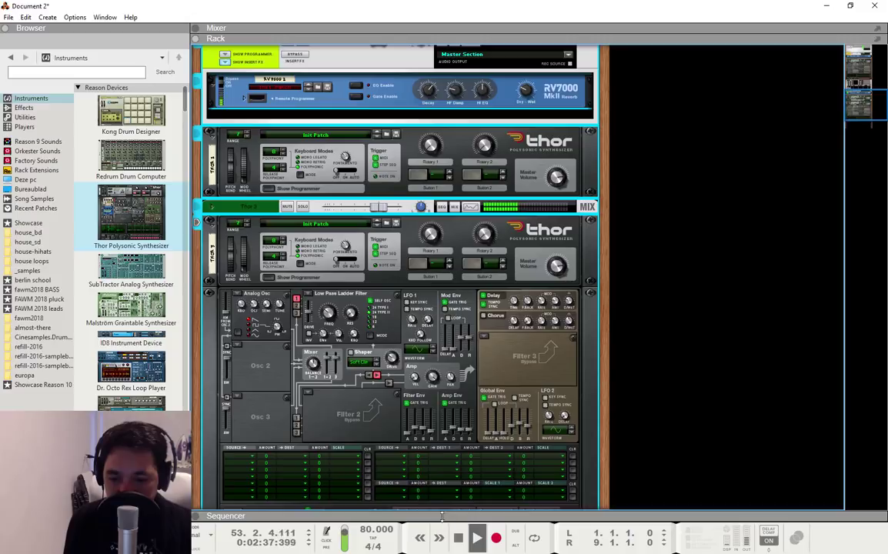
pyautogui.doubleClick(452, 538)
pyautogui.scroll(4, 457, 472)
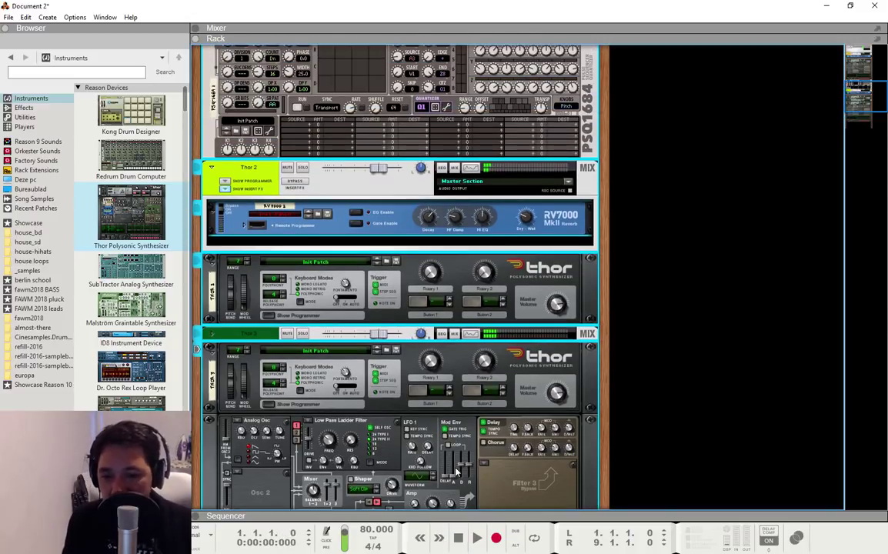
pyautogui.scroll(4, 457, 472)
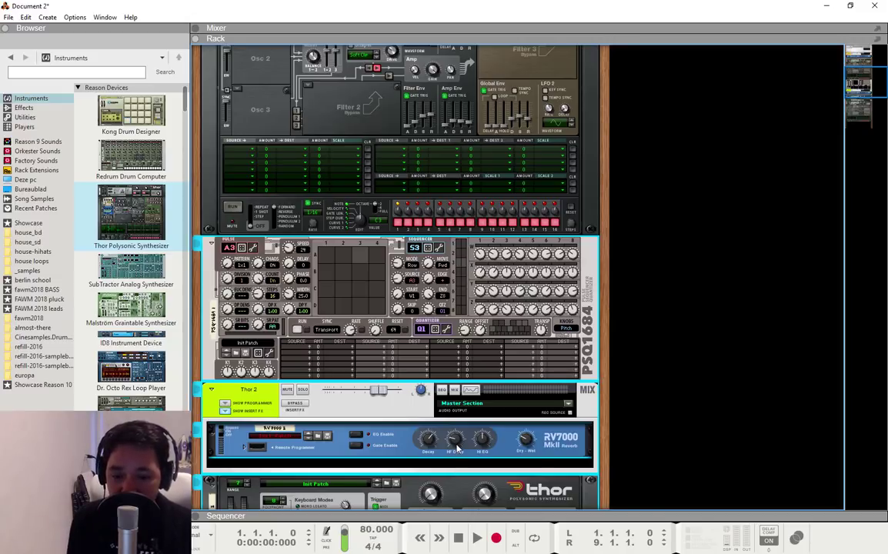
pyautogui.moveTo(458, 449)
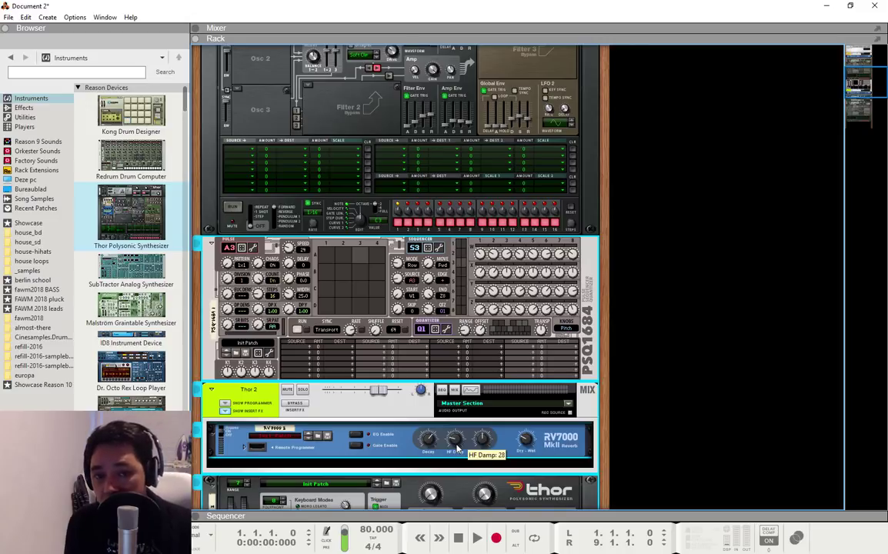